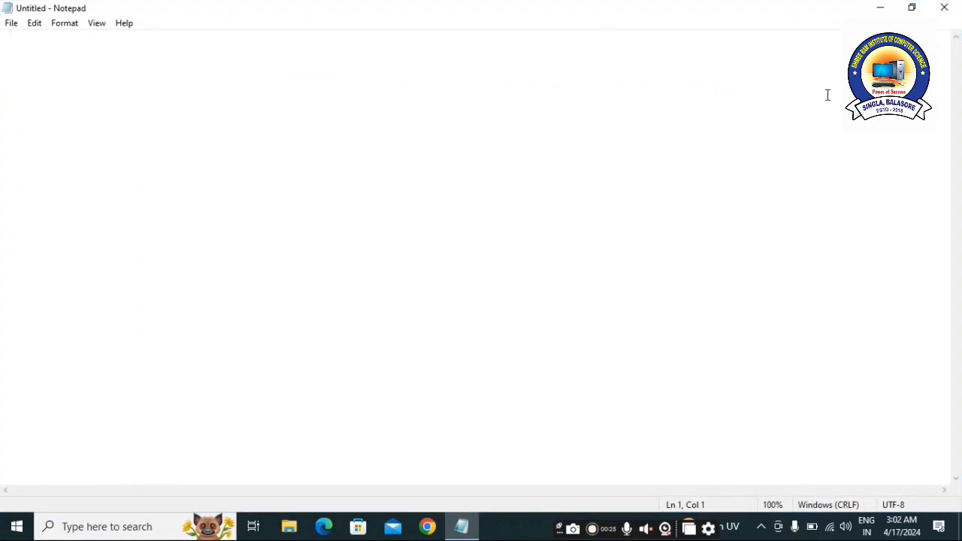
left_click(34, 23)
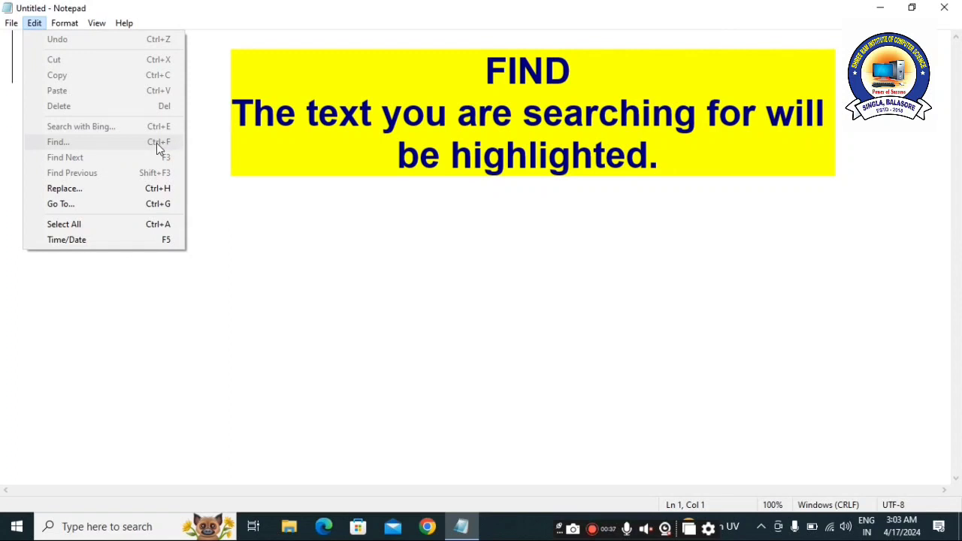
left_click(289, 167)
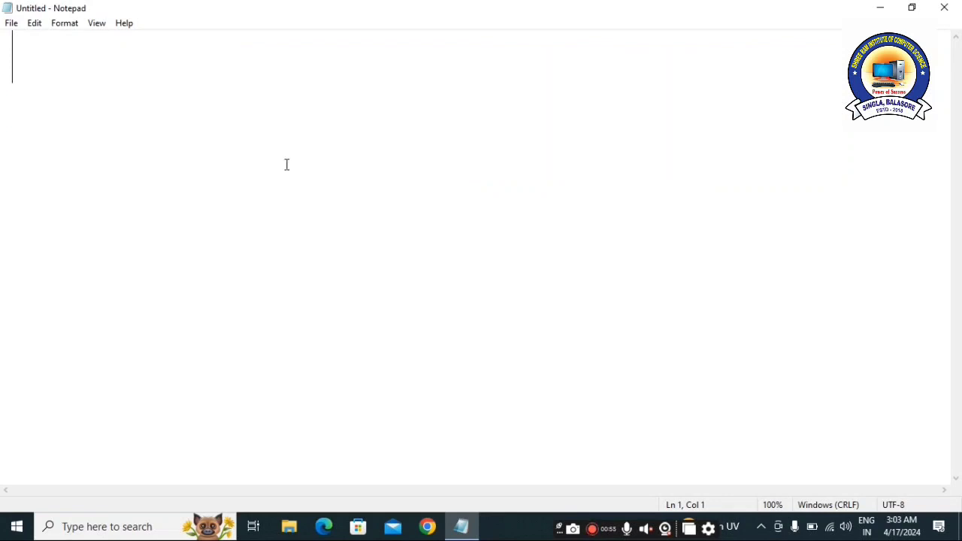
- Enter "SHREE RAM COMPUTER STUDY" as the first line of the blank document
type("SHREE")
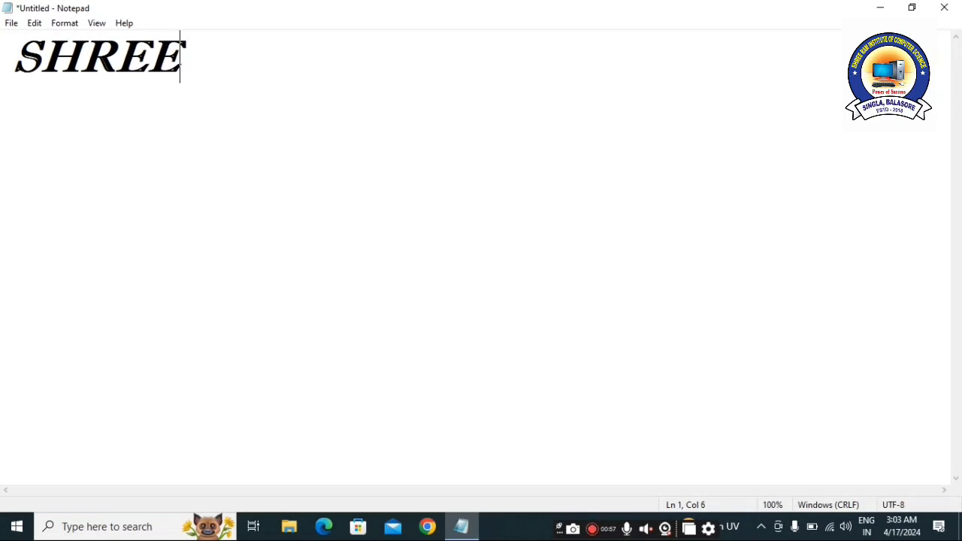
type(" RAM")
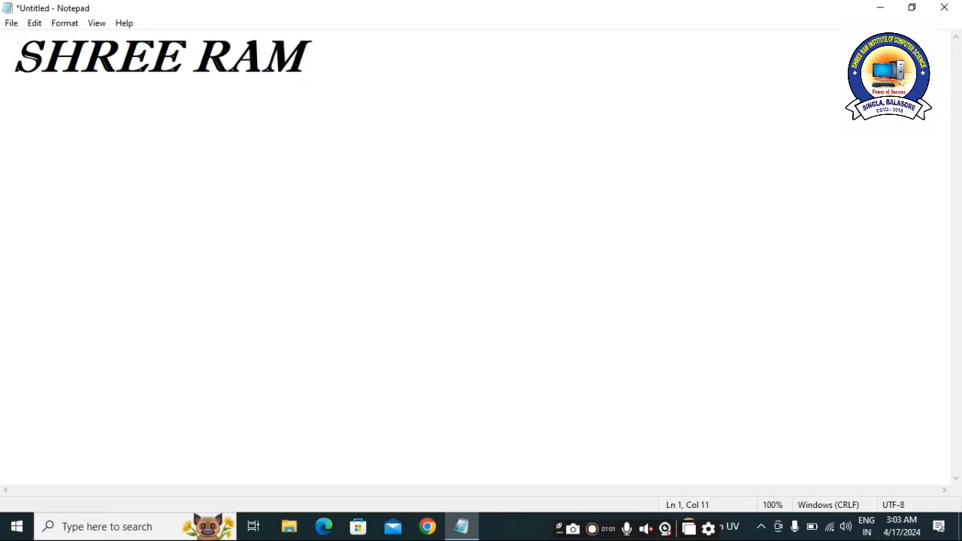
type(" CO")
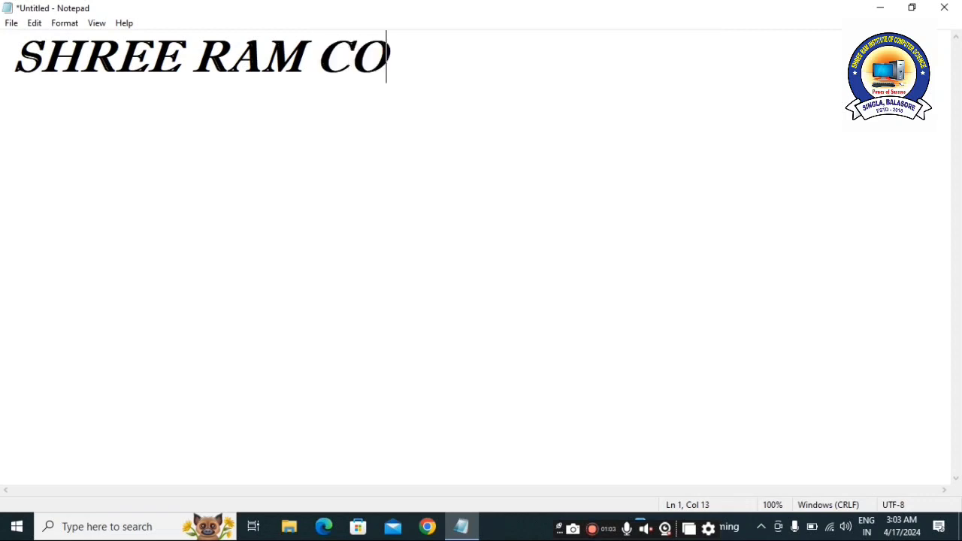
type("MPU")
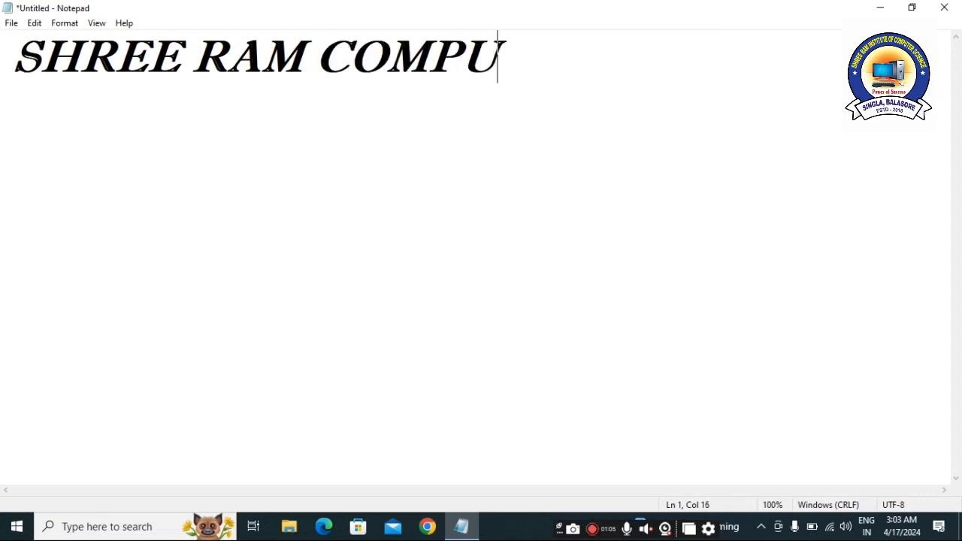
type("TER")
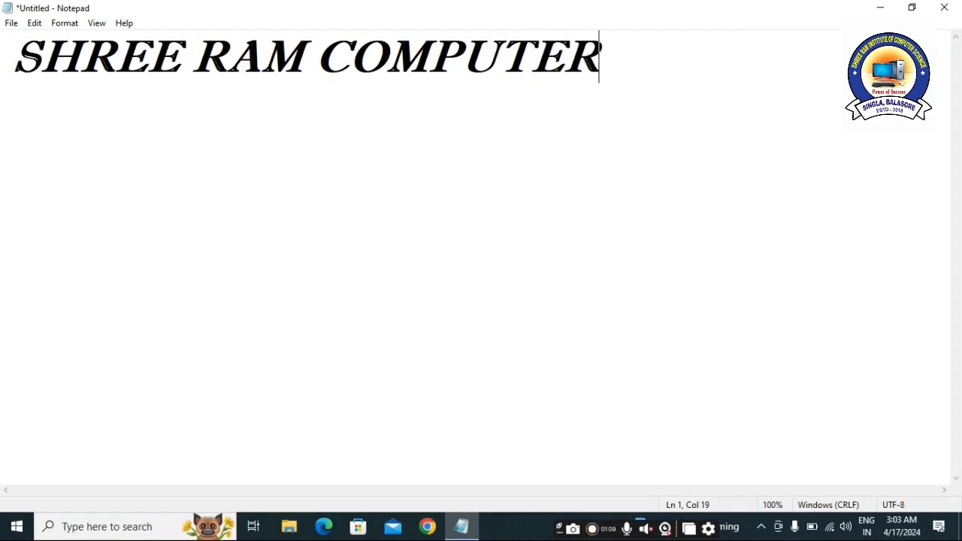
type(" ST")
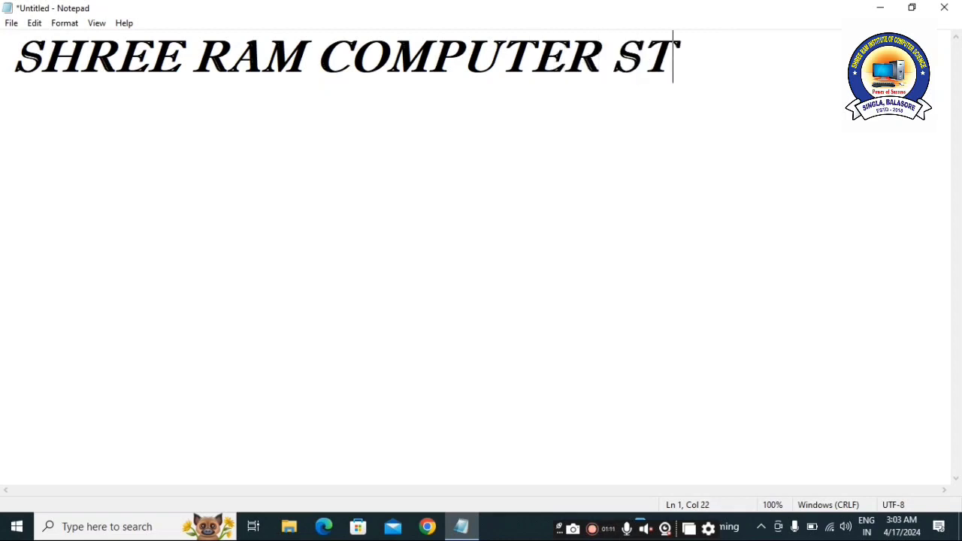
type("UDY")
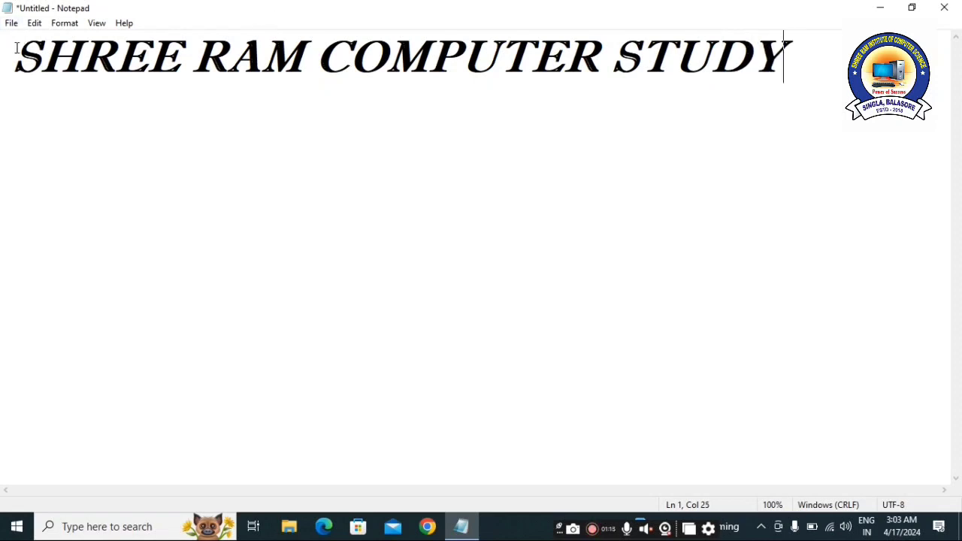
- Copy the "SHREE RAM COMPUTER STUDY" line and paste it three times, each copy on its own new line
left_click_drag(16, 48, 813, 103)
key("ctrl+c")
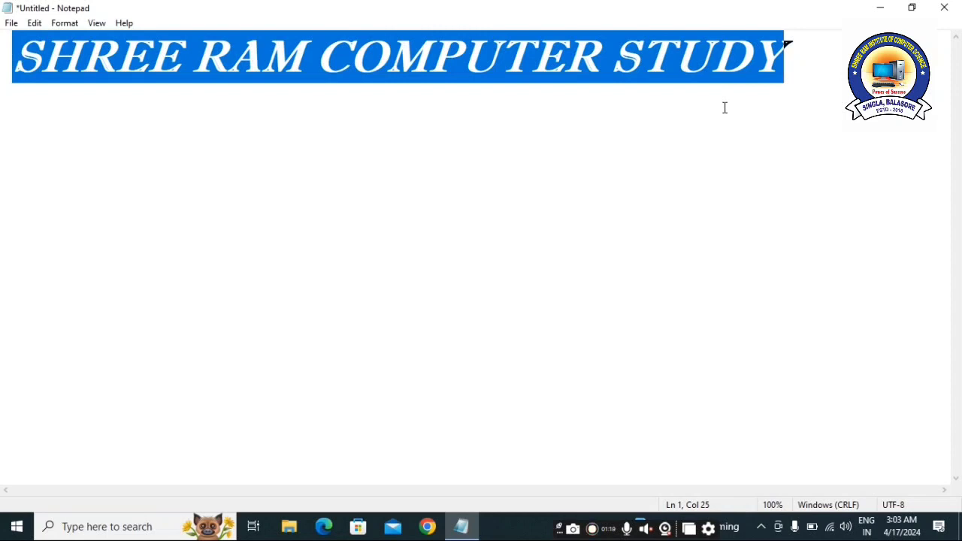
left_click(814, 61)
key("Return")
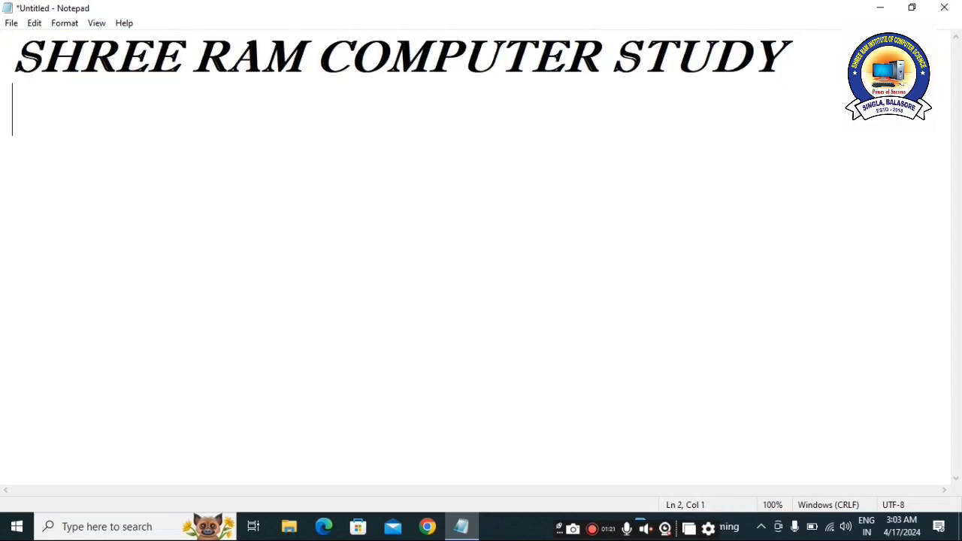
key("ctrl+v")
key("Return")
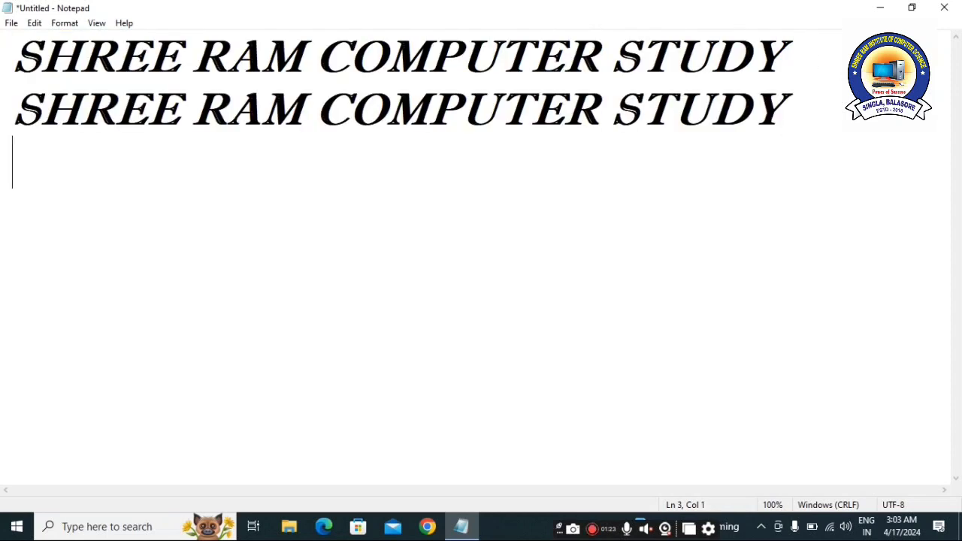
key("ctrl+v")
key("Return")
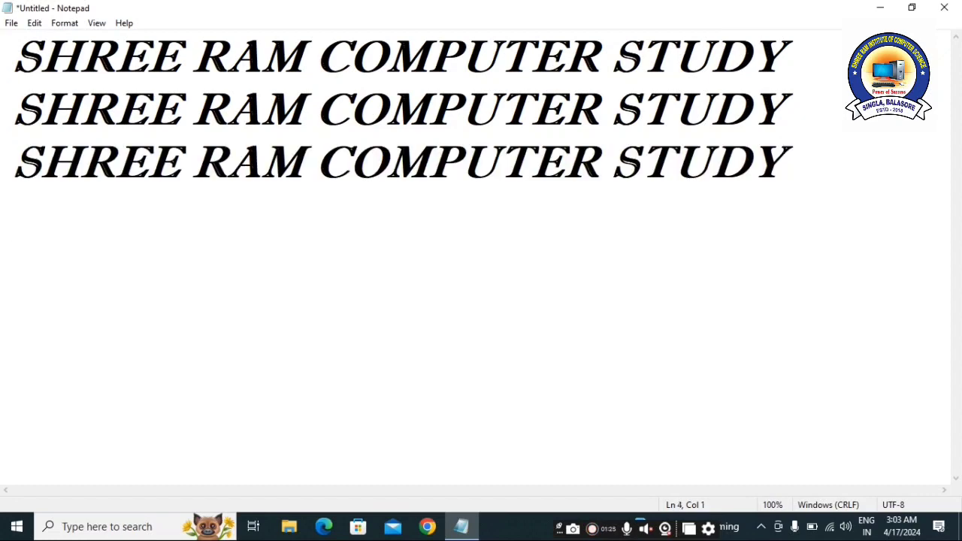
key("ctrl+v")
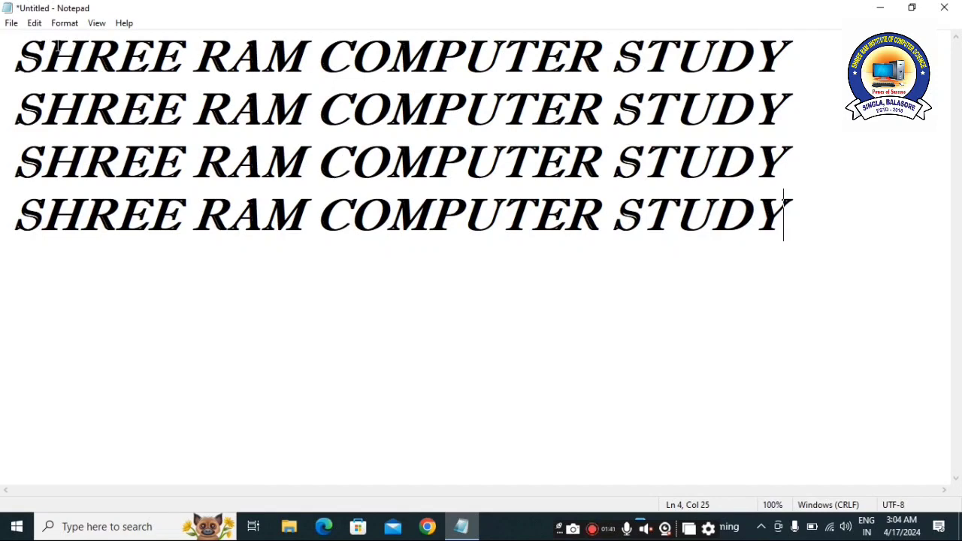
- Place the cursor after RAM in the fourth line and set up a Find for "RAM" with the direction Up
left_click(34, 23)
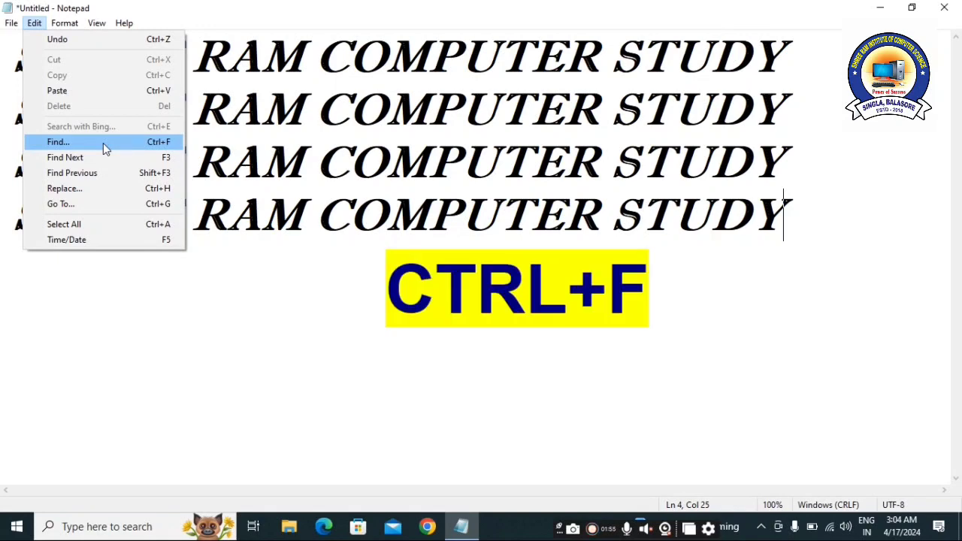
left_click(308, 324)
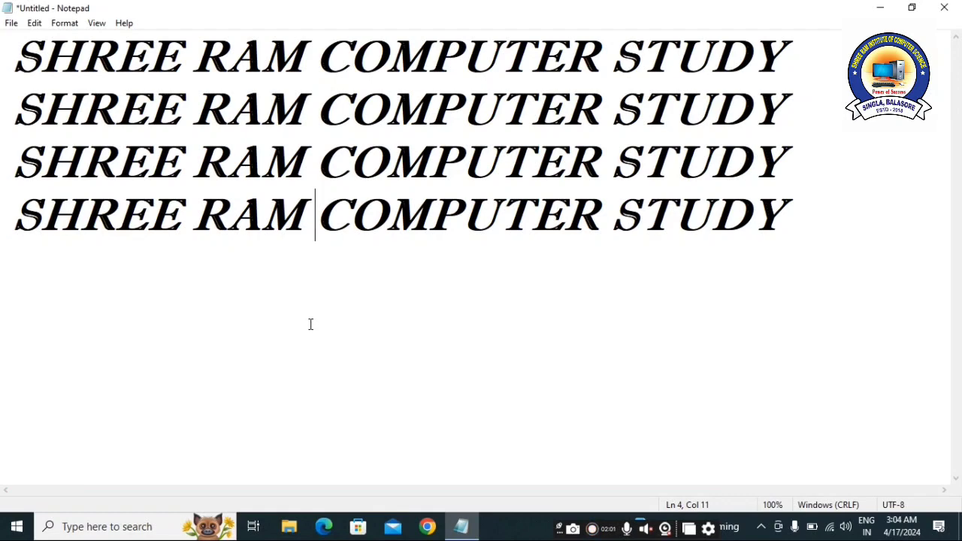
key("ctrl+f")
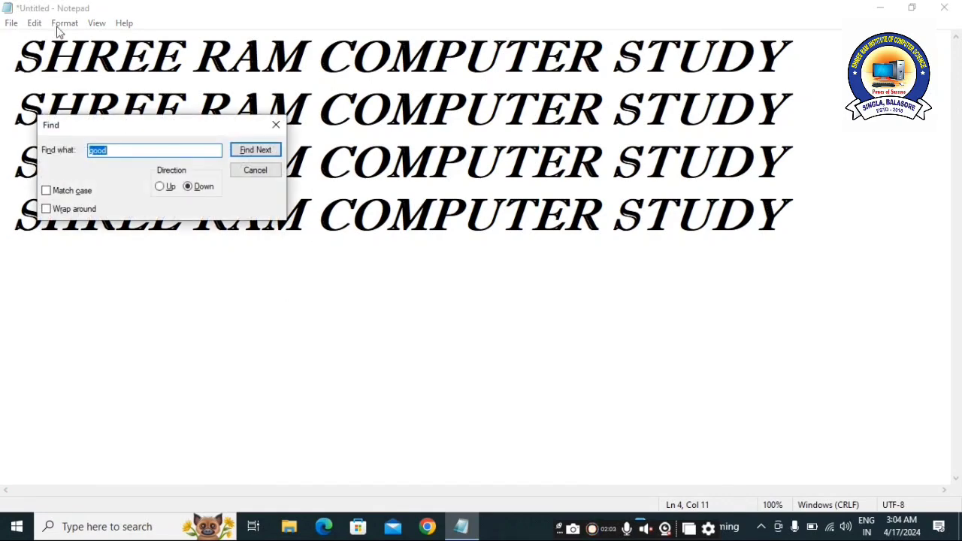
left_click_drag(151, 133, 393, 285)
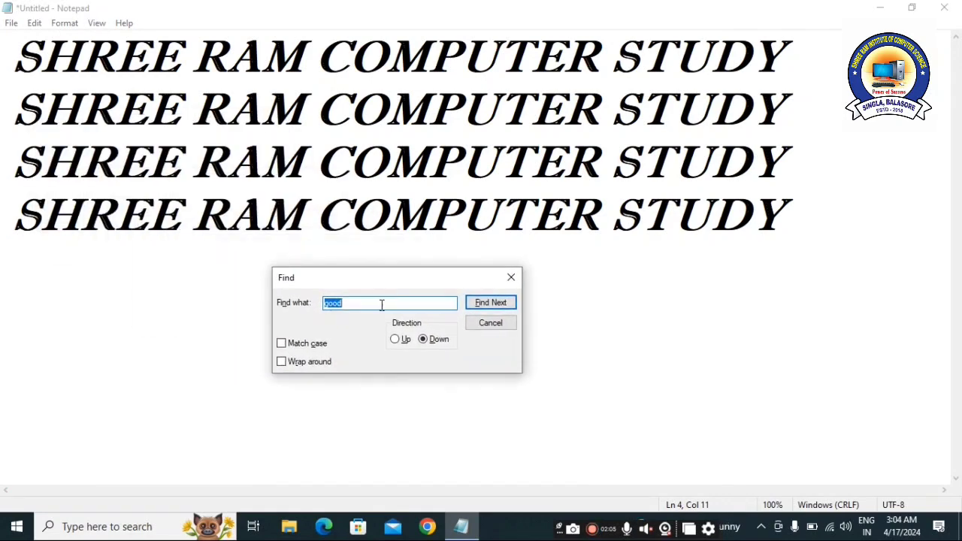
left_click(384, 303)
key("BackSpace")
key("BackSpace")
key("BackSpace")
key("BackSpace")
type("RAM")
left_click(399, 344)
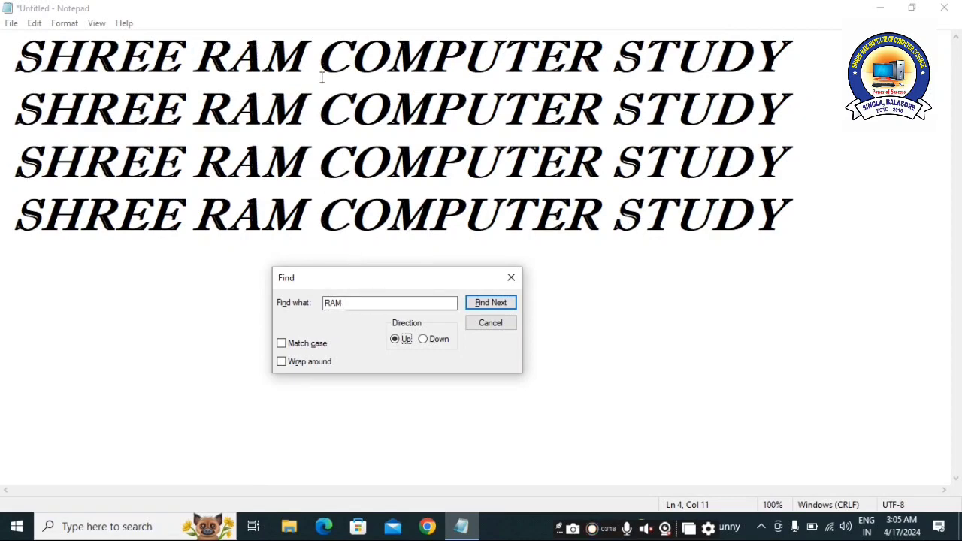
- Find each occurrence of "RAM" upward from the fourth line to the first, and close the Find dialog
left_click(376, 300)
left_click(494, 305)
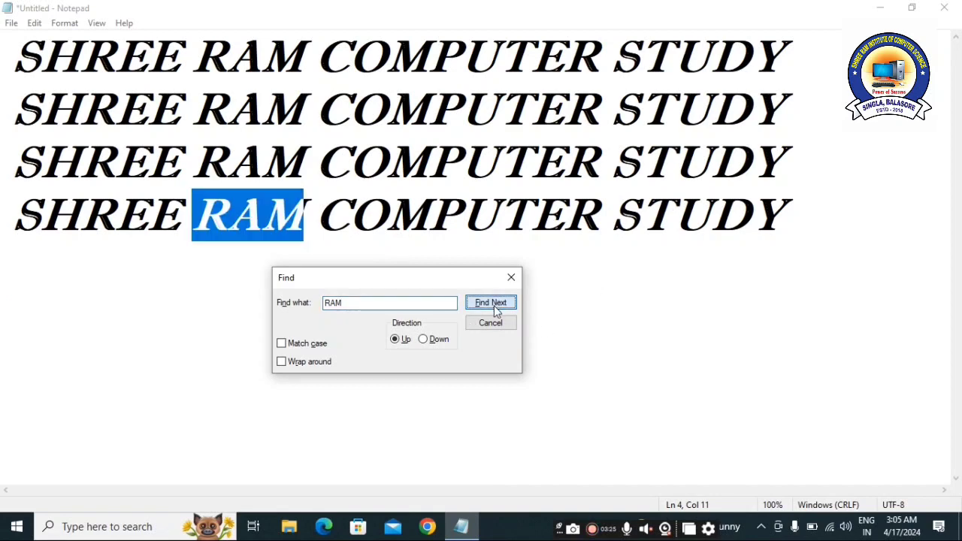
left_click(493, 305)
left_click(494, 305)
left_click(493, 306)
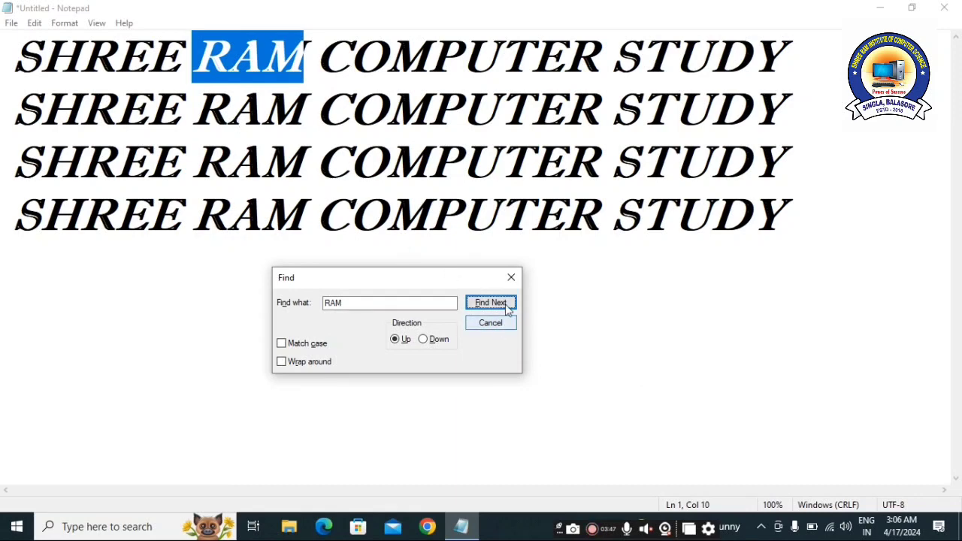
left_click(511, 277)
- Try Find Next for "RAM" starting from the end of the fourth line, dismissing any message
left_click(749, 235)
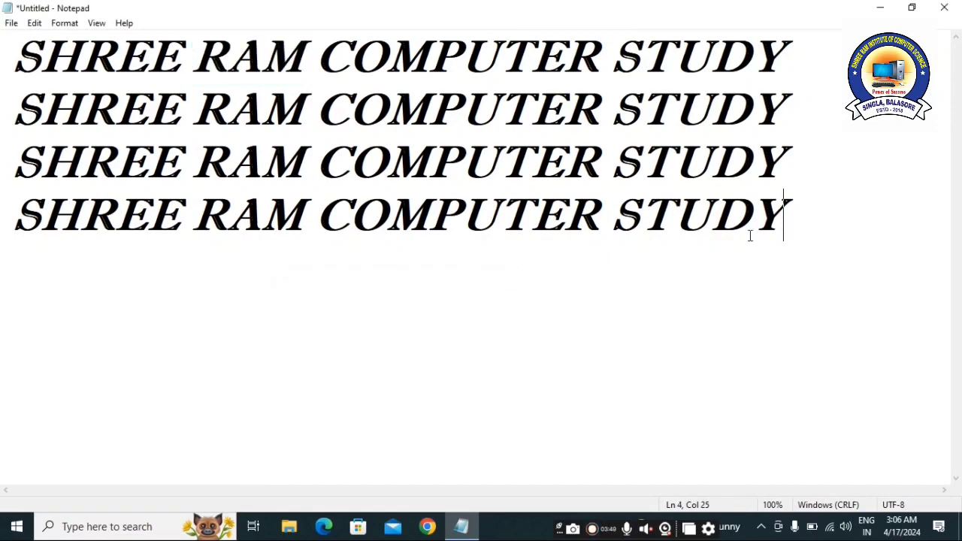
left_click(35, 24)
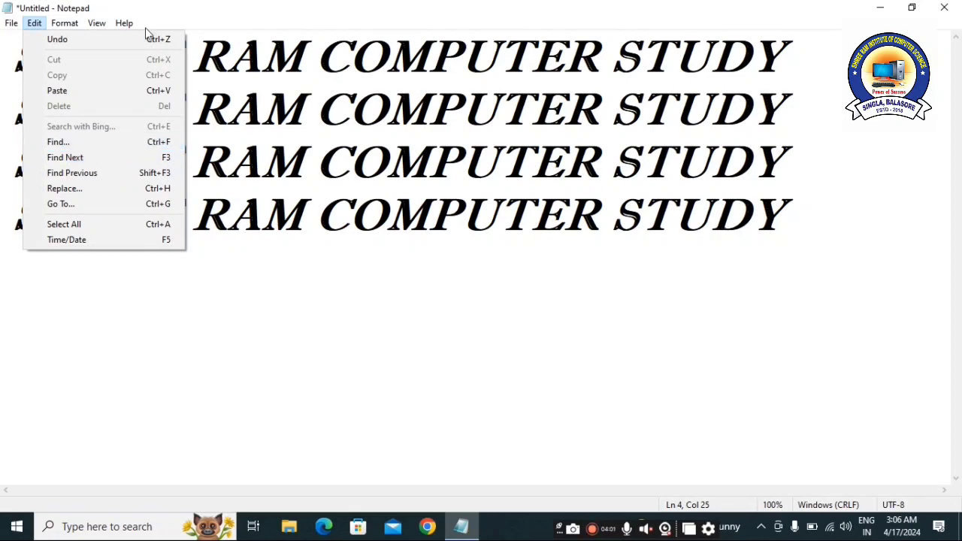
left_click(786, 71)
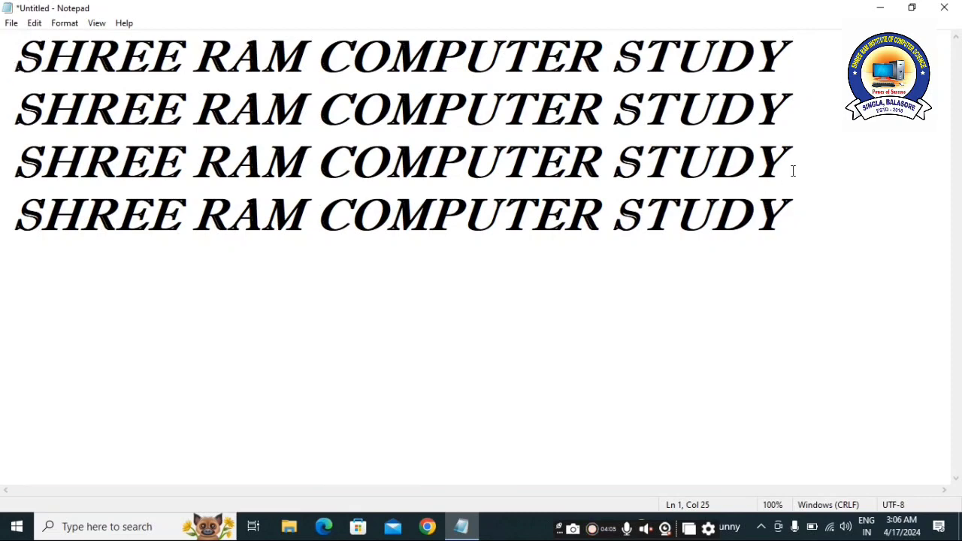
left_click(794, 217)
left_click(34, 22)
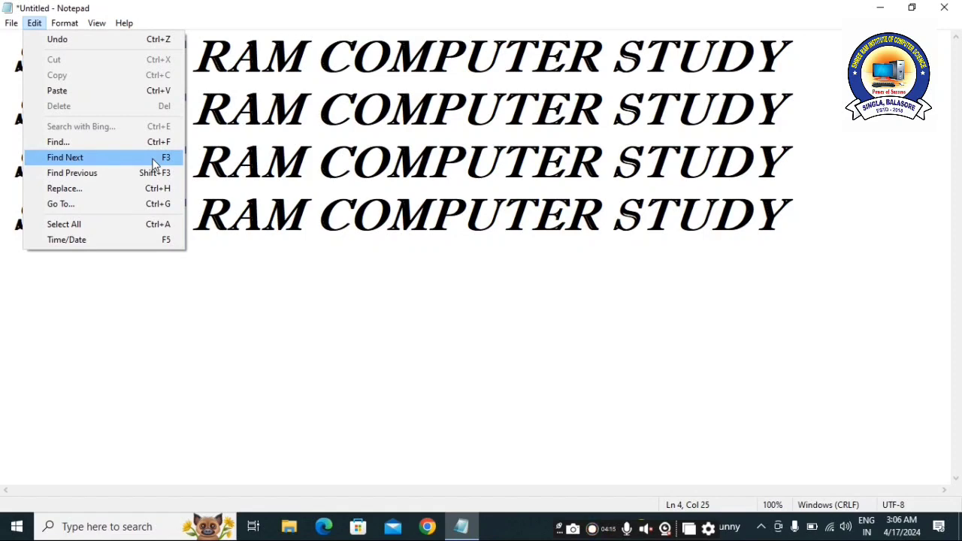
left_click(154, 161)
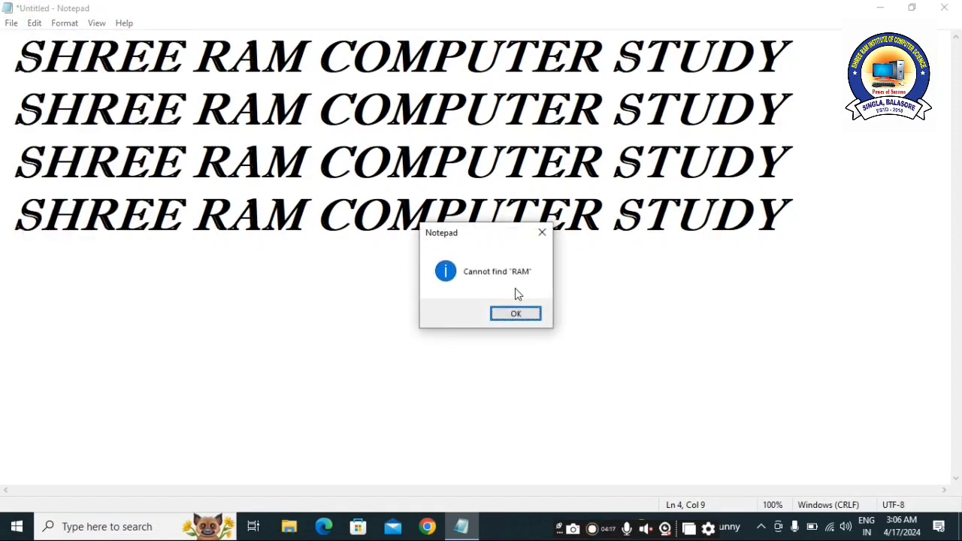
left_click(517, 313)
left_click(812, 212)
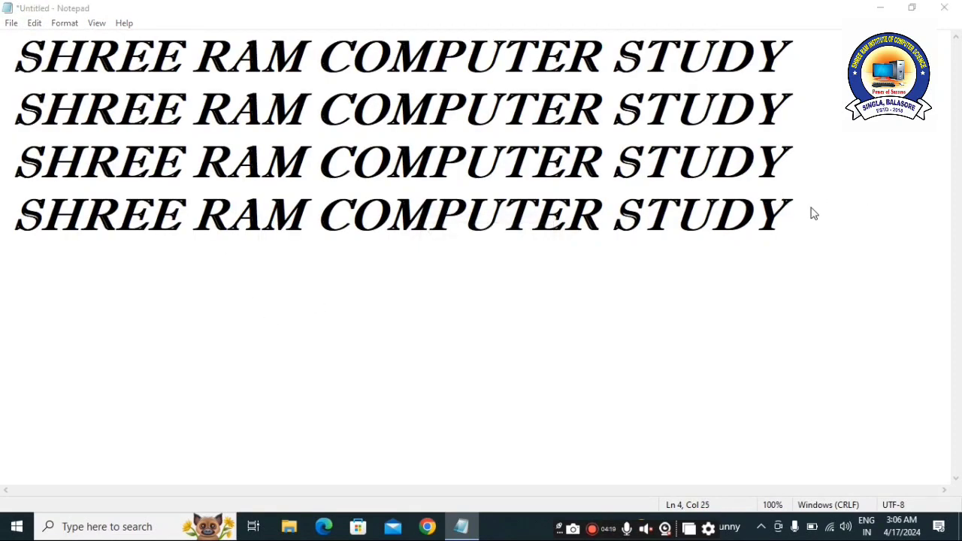
key("F3")
left_click(527, 317)
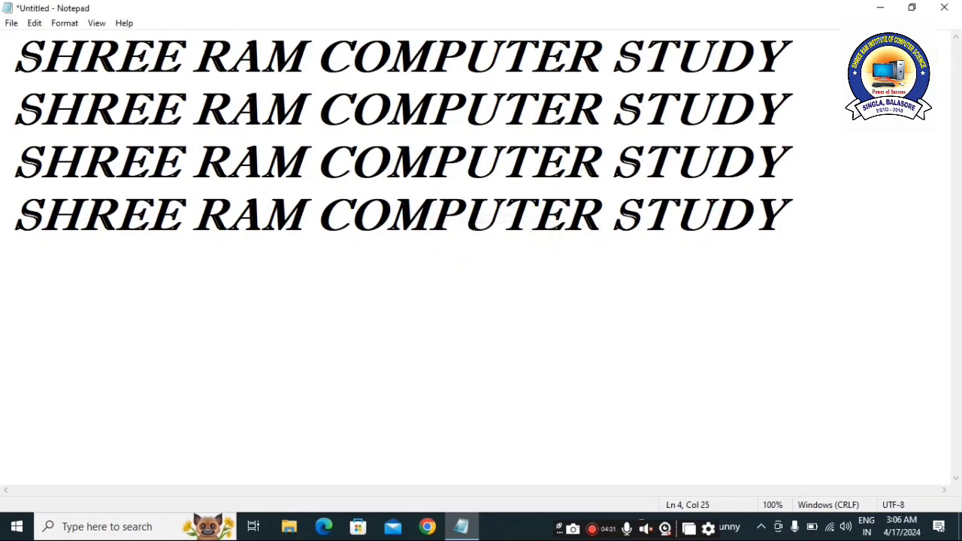
- Place the cursor at the start of the first line and use Find Next to go through "RAM" in all four lines
left_click(28, 60)
key("F3")
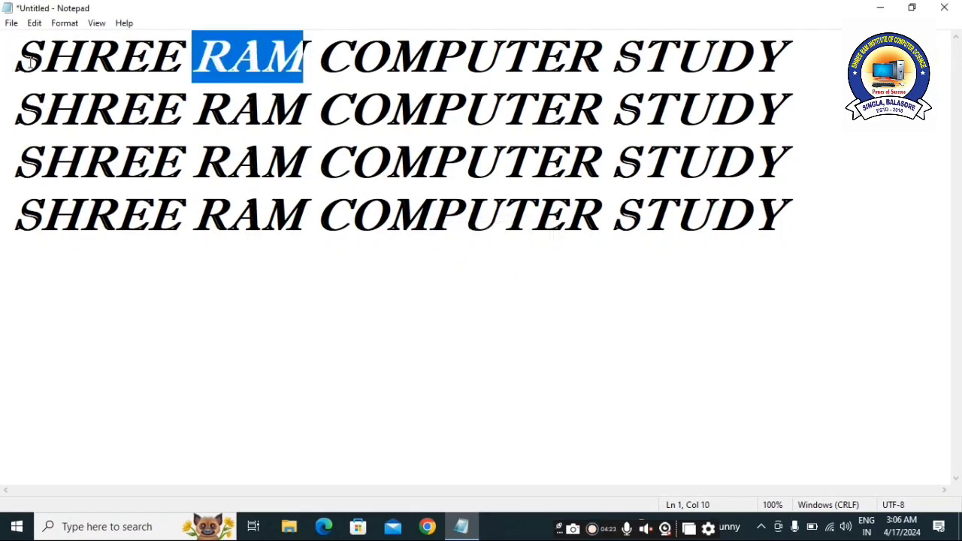
key("F3")
key("F3")
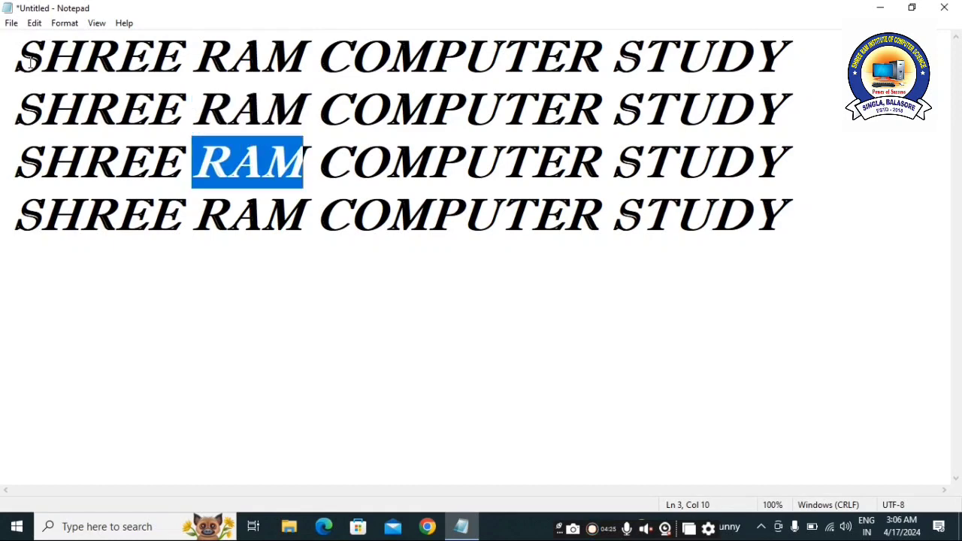
key("F3")
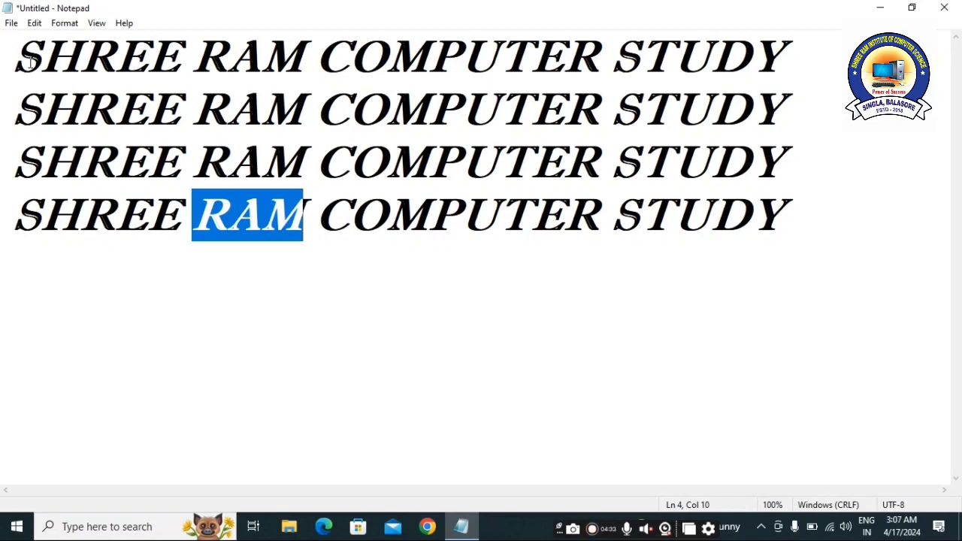
- Use Find Previous twice to select "RAM" in the fourth line and then in the third line
left_click(34, 24)
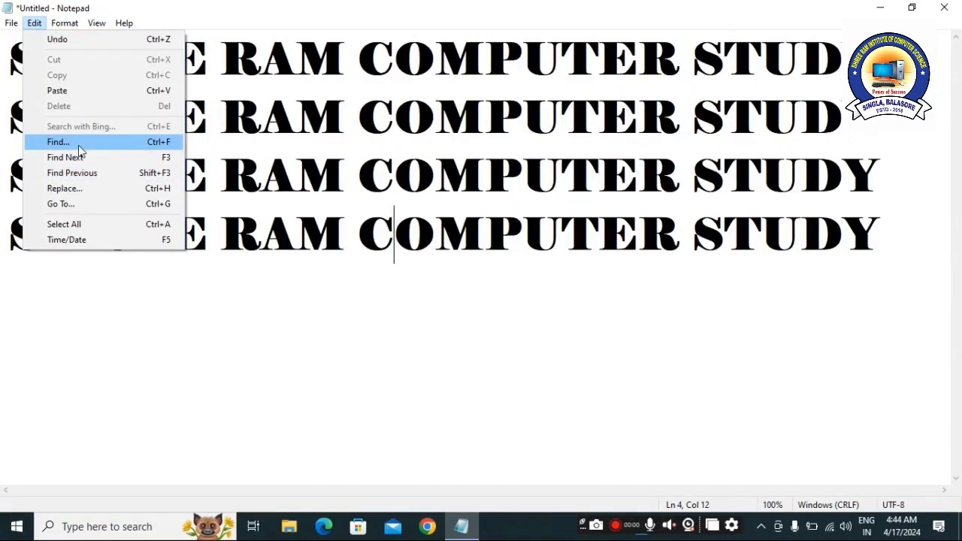
left_click(106, 177)
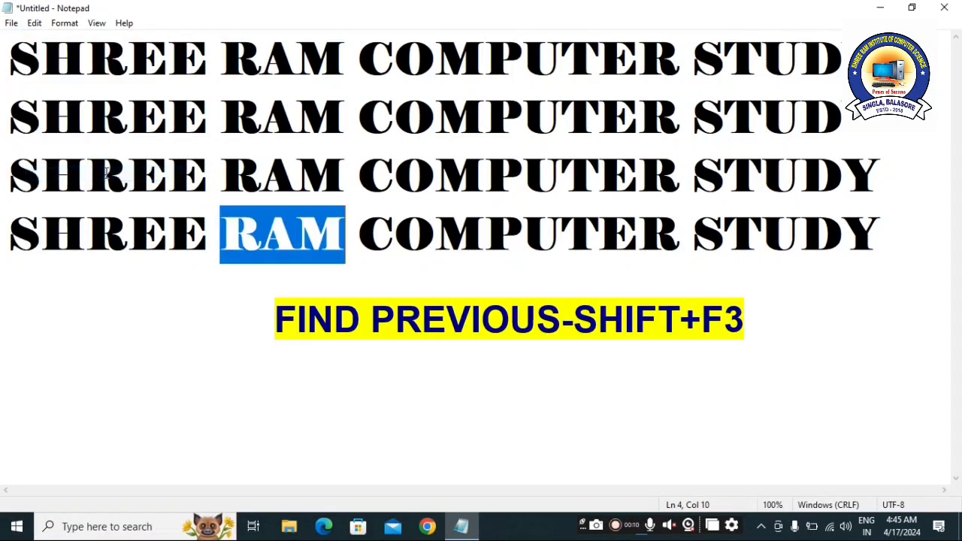
left_click(34, 23)
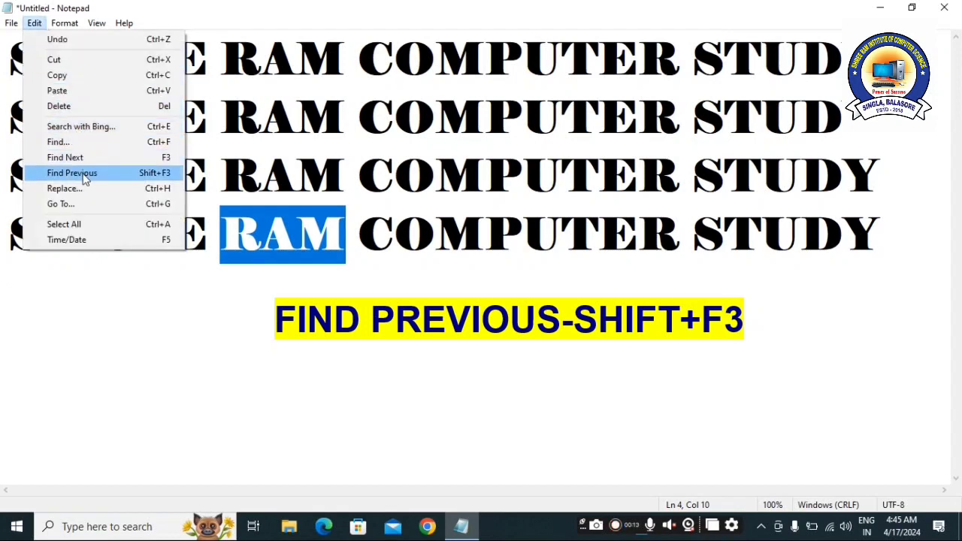
left_click(85, 178)
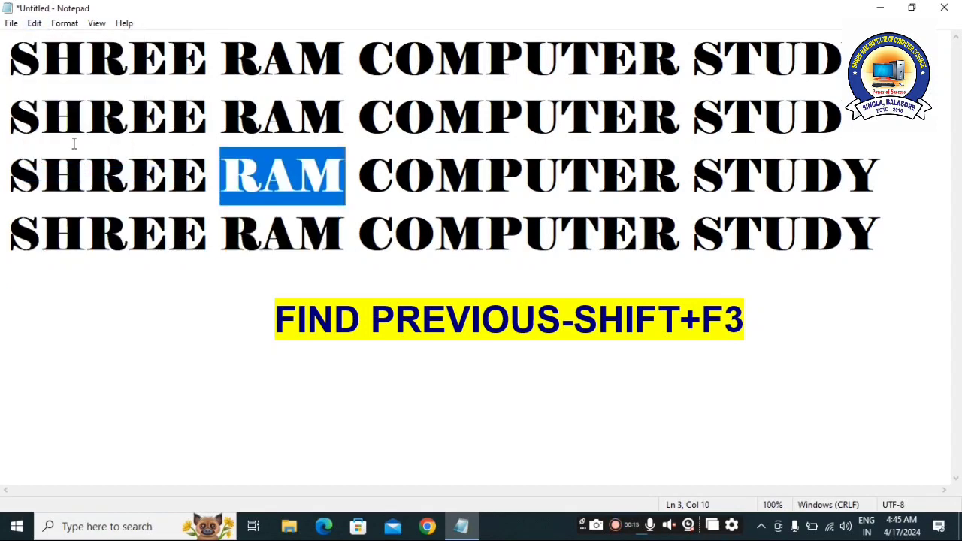
- Replace all occurrences of "RAM" with "HARI" throughout the text and close the Replace dialog
left_click(35, 24)
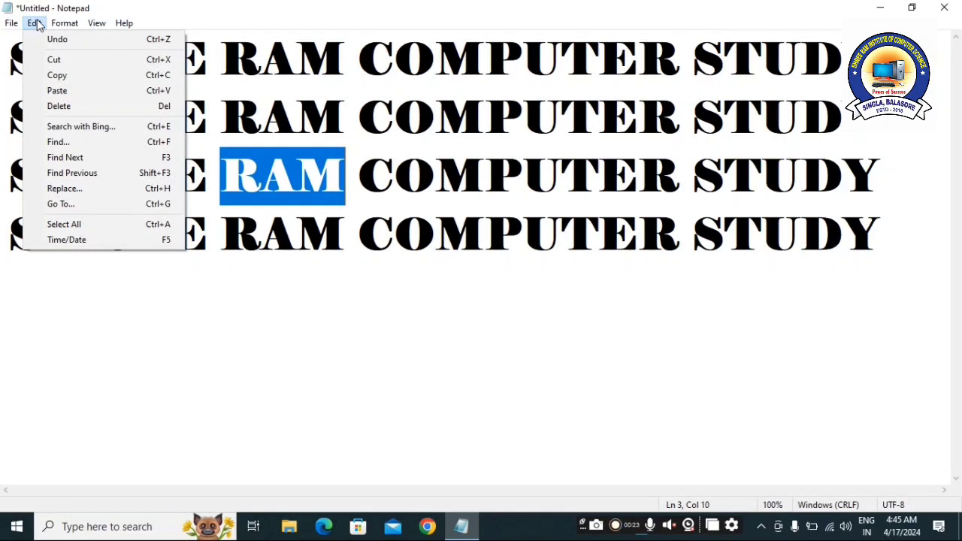
left_click(110, 189)
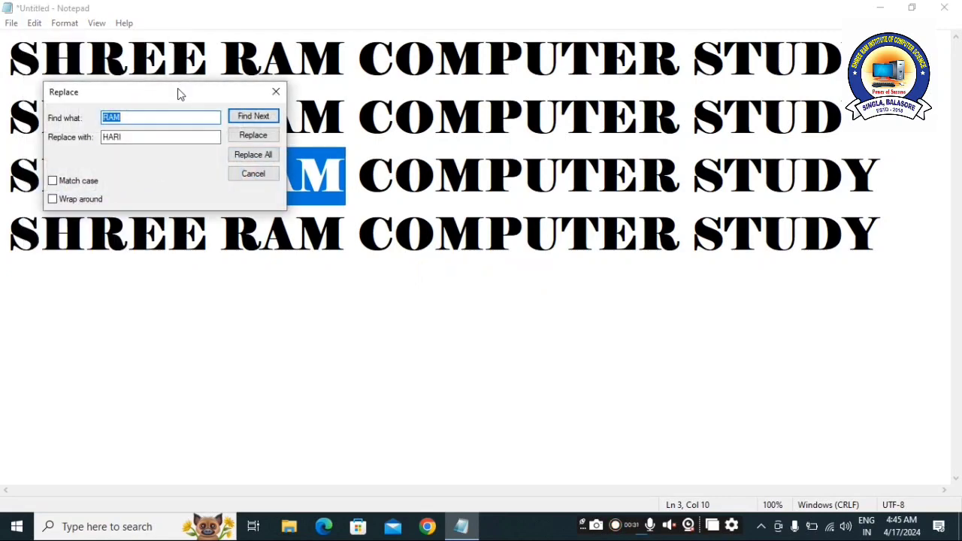
left_click_drag(180, 93, 247, 299)
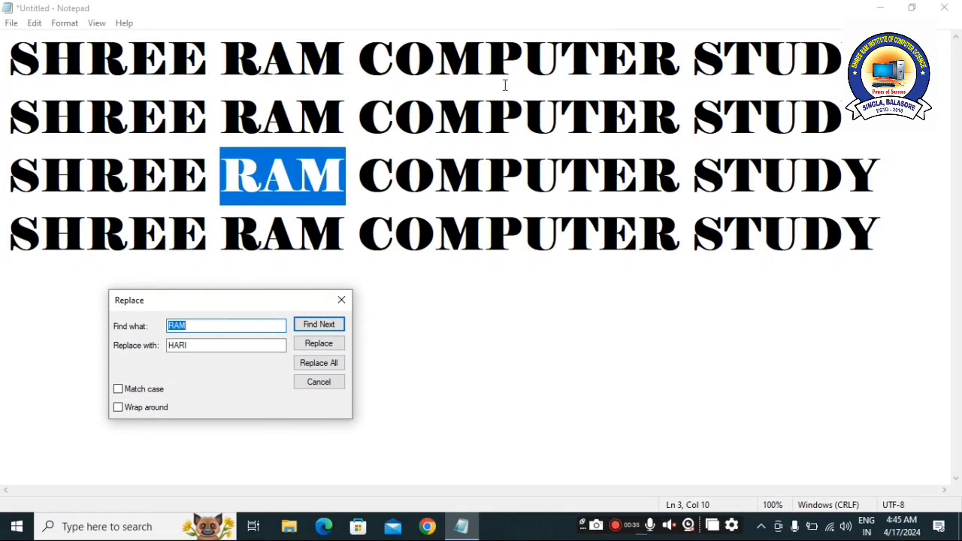
left_click(343, 61)
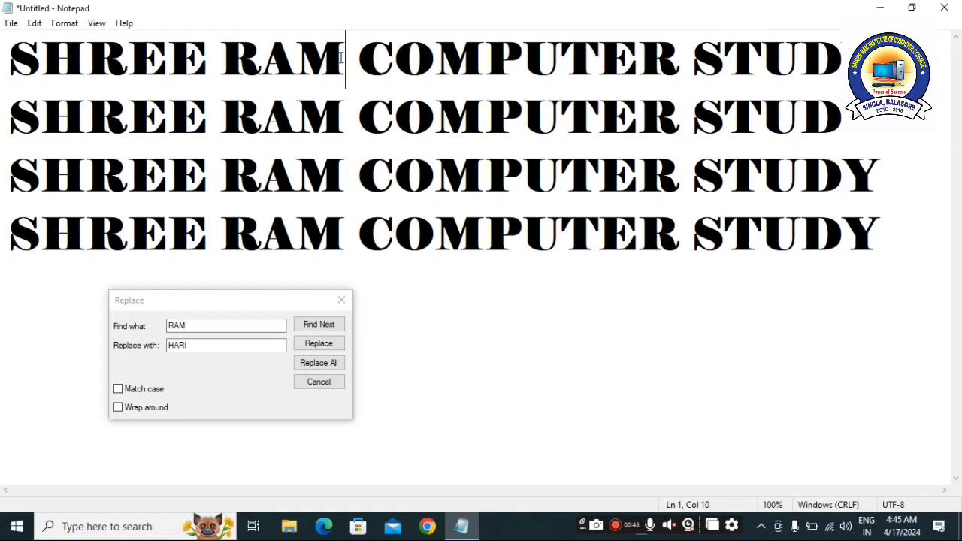
left_click(208, 325)
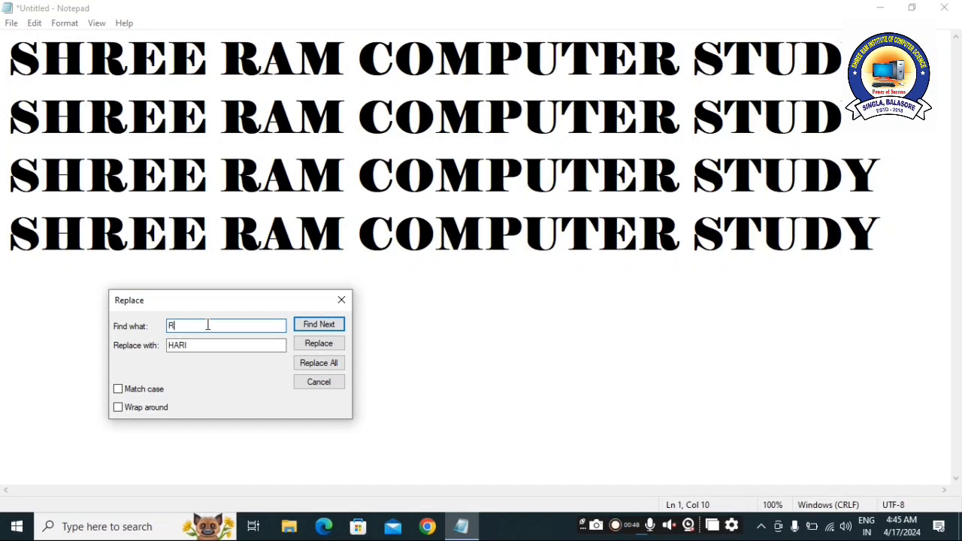
key("BackSpace")
type("R")
left_click(200, 345)
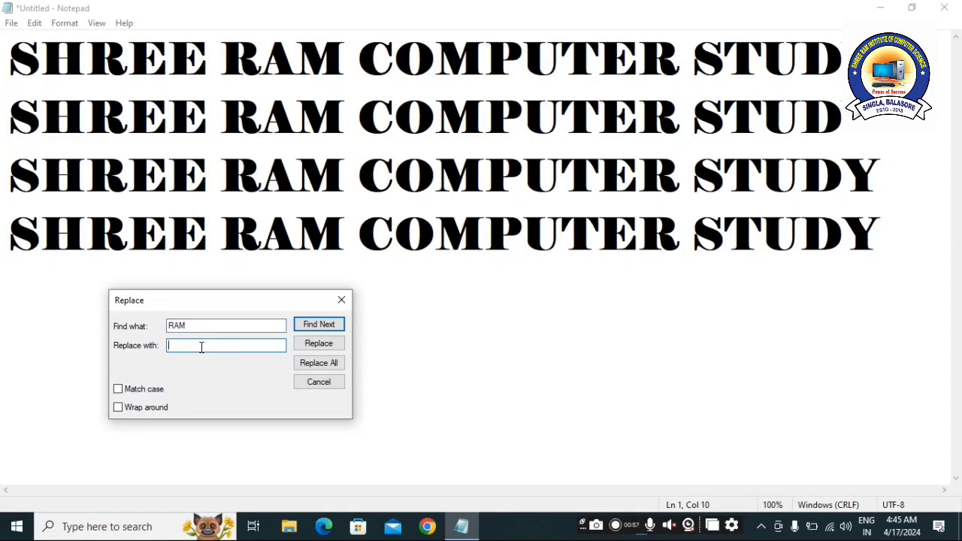
type("HARI")
left_click(333, 364)
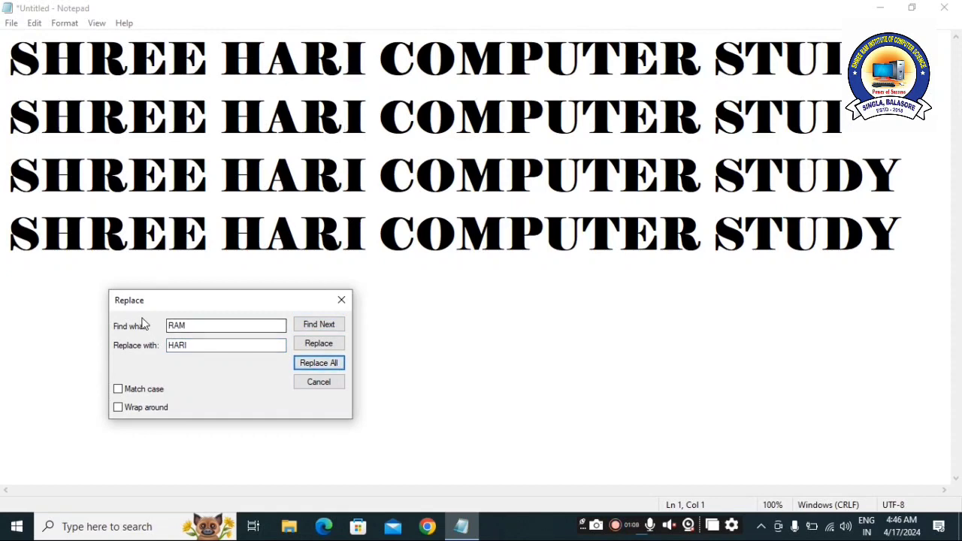
left_click(348, 300)
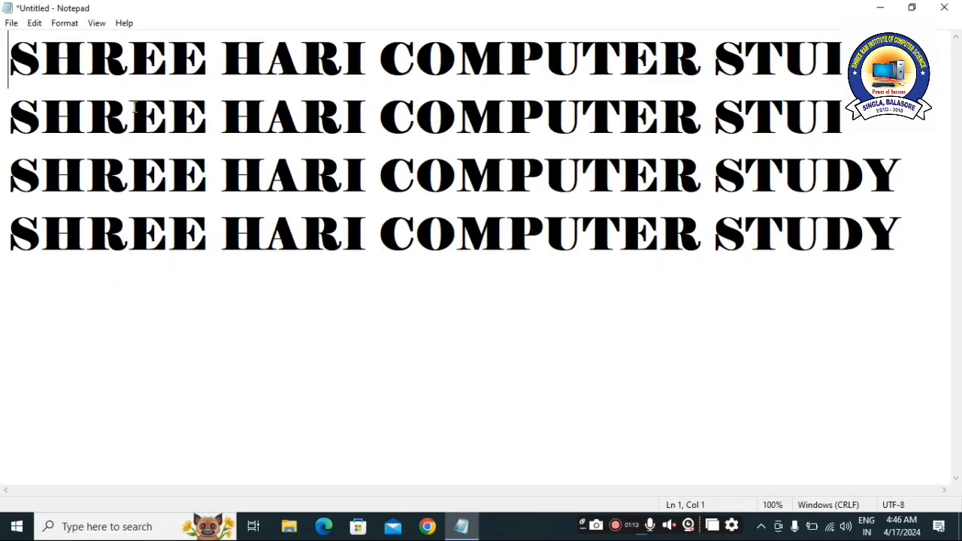
- Place the cursor at the end of the fourth line, open the Go To Line dialog and cancel it
left_click(44, 24)
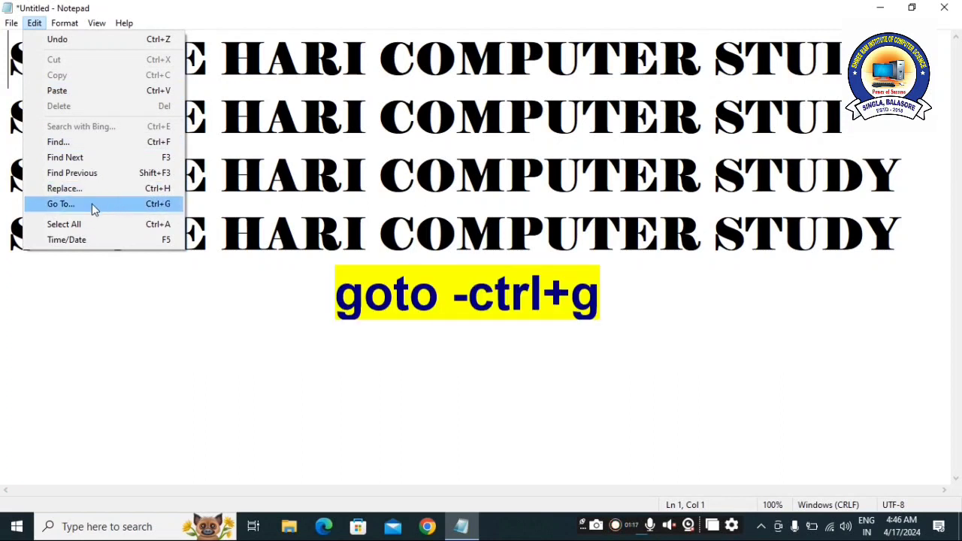
left_click(683, 329)
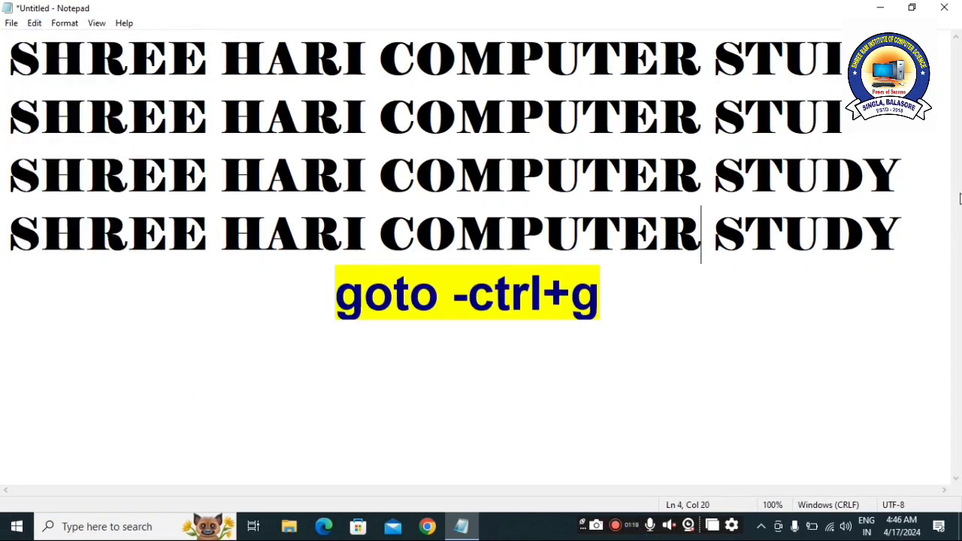
left_click(911, 223)
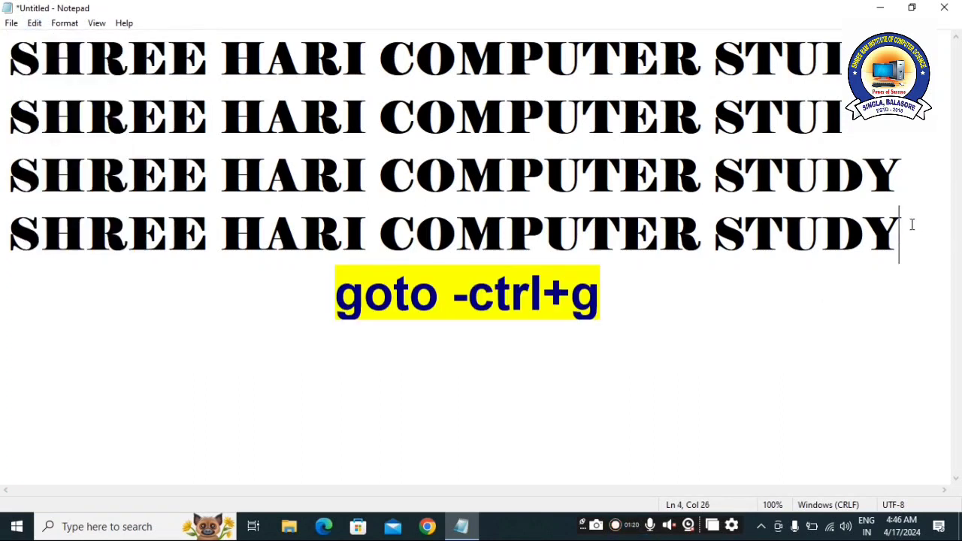
left_click(37, 25)
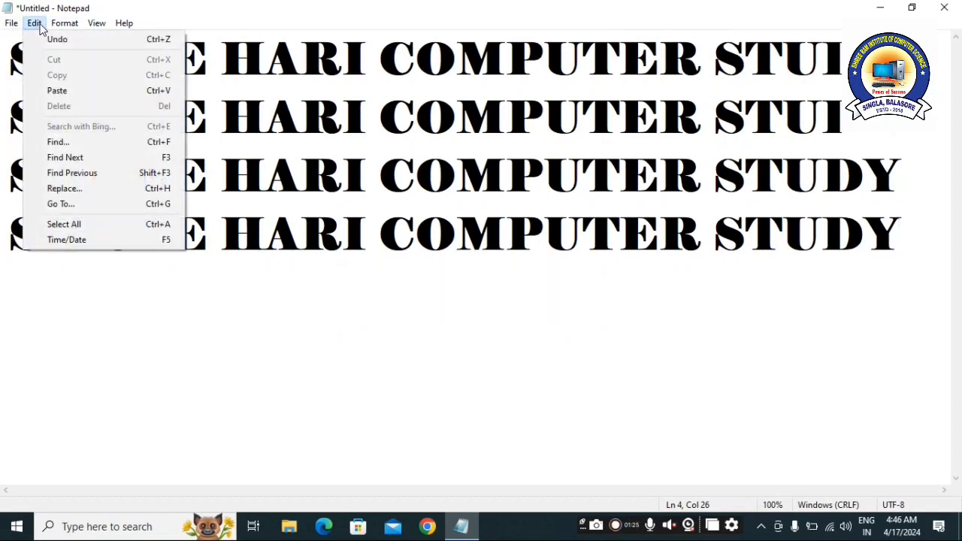
left_click(61, 205)
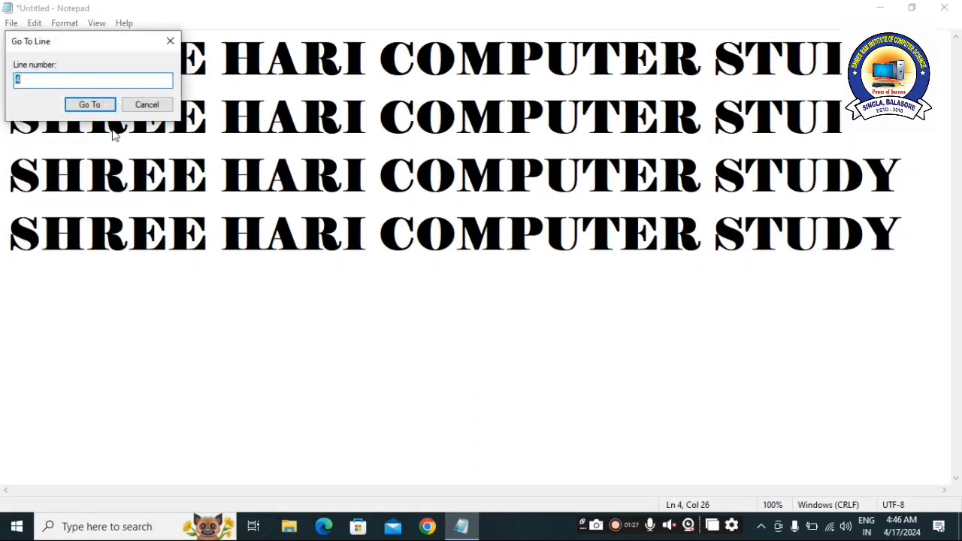
left_click_drag(100, 38, 223, 245)
left_click(187, 291)
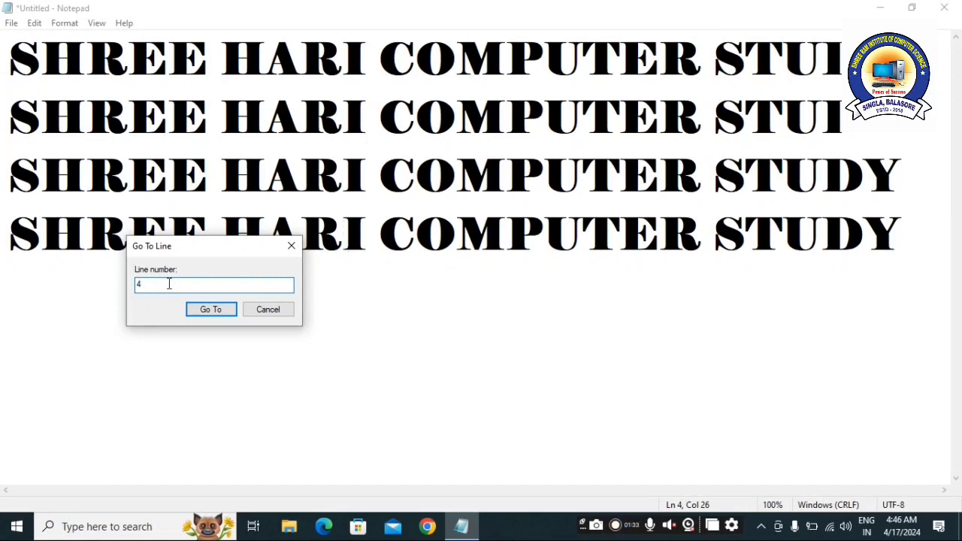
left_click(266, 309)
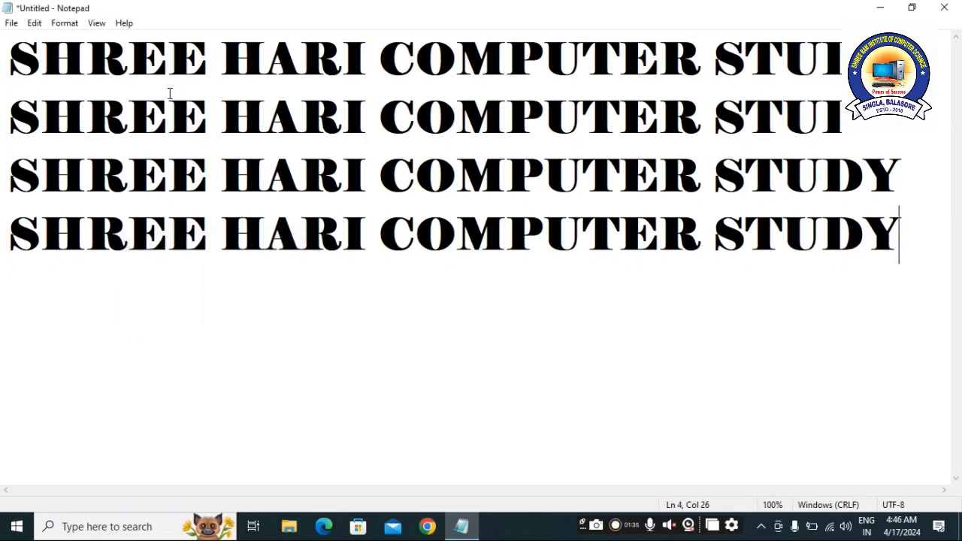
- Select all the text in the document and clear the selection again
left_click(35, 23)
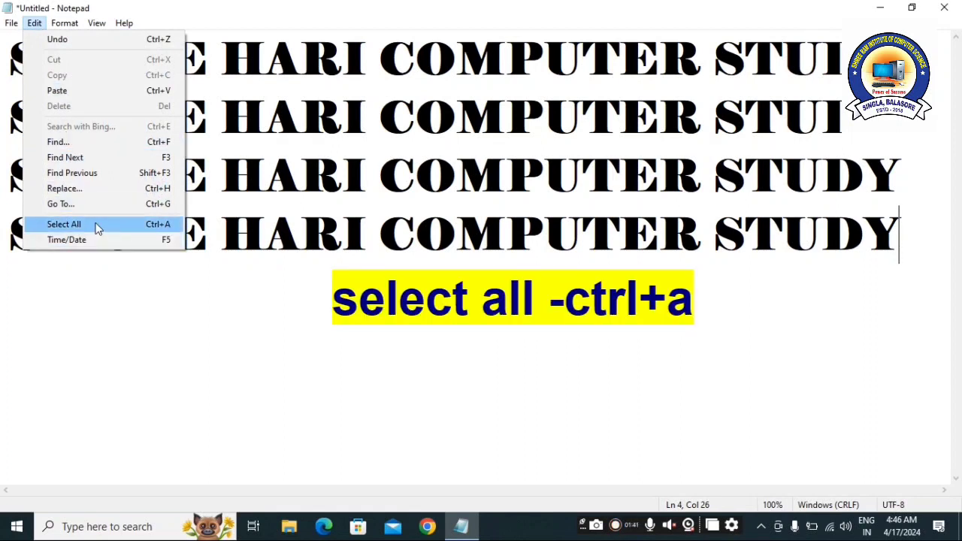
left_click(64, 224)
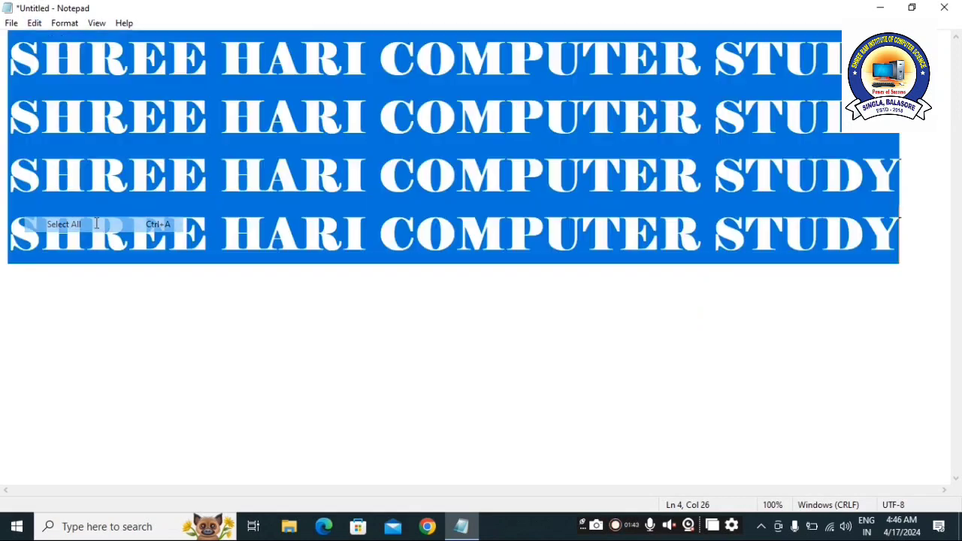
left_click(35, 23)
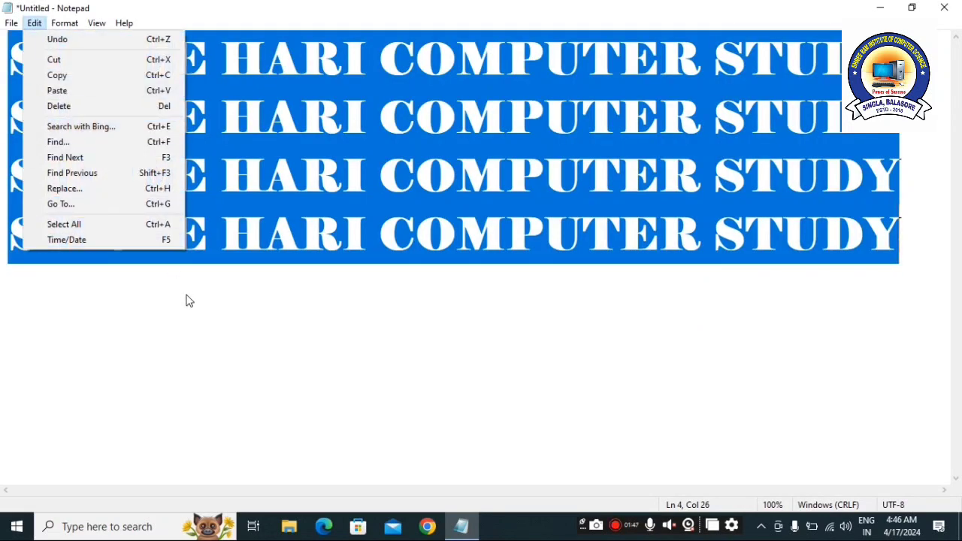
left_click(168, 233)
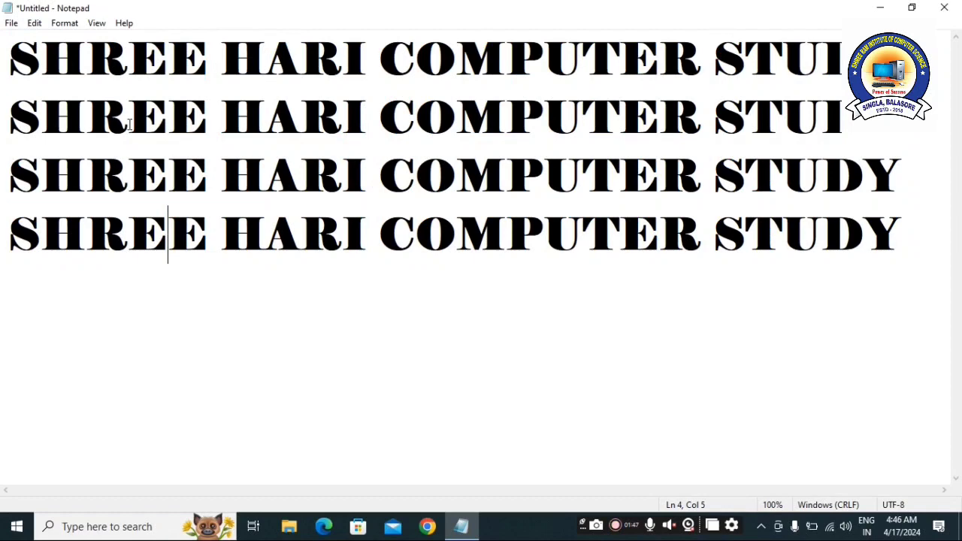
left_click(34, 23)
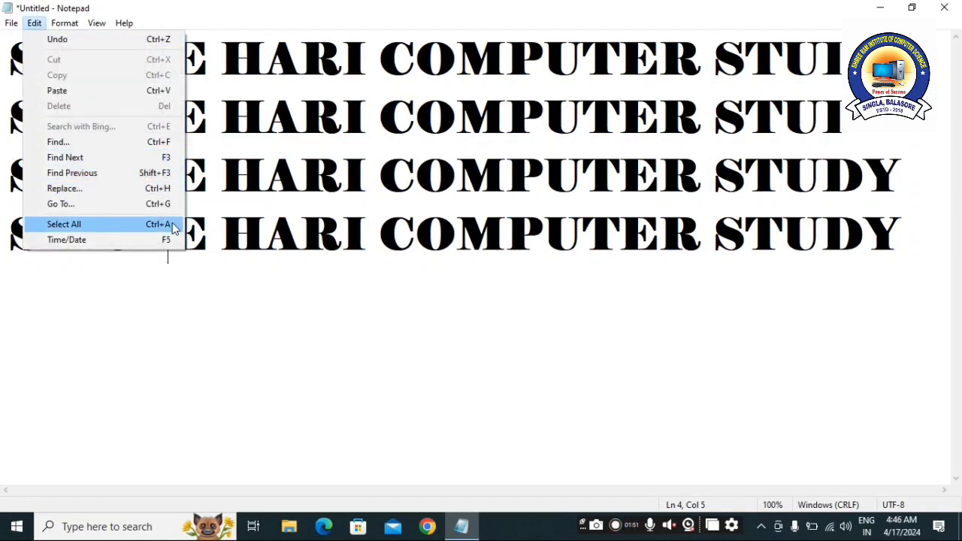
left_click(299, 356)
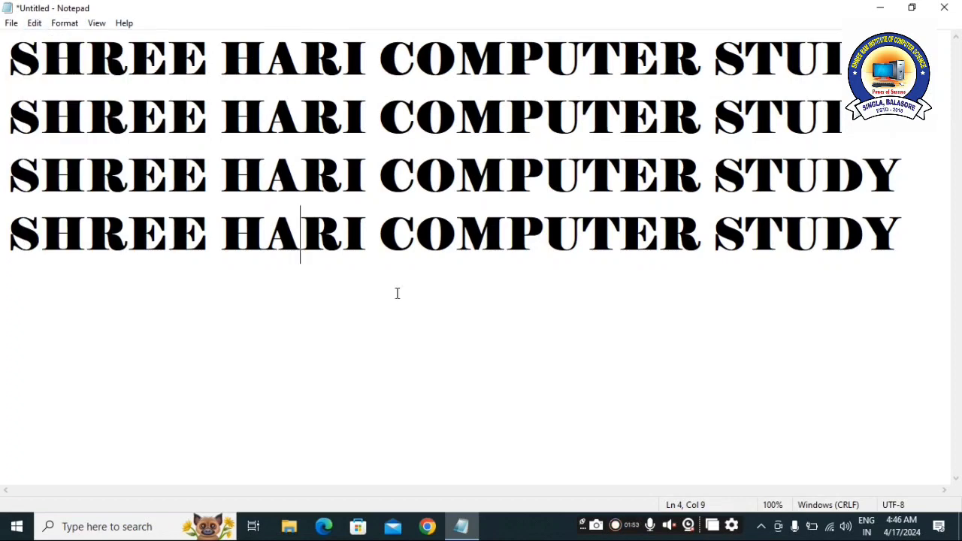
- Insert the current time and date on a new line below the fourth line
left_click(928, 248)
key("Return")
left_click(35, 23)
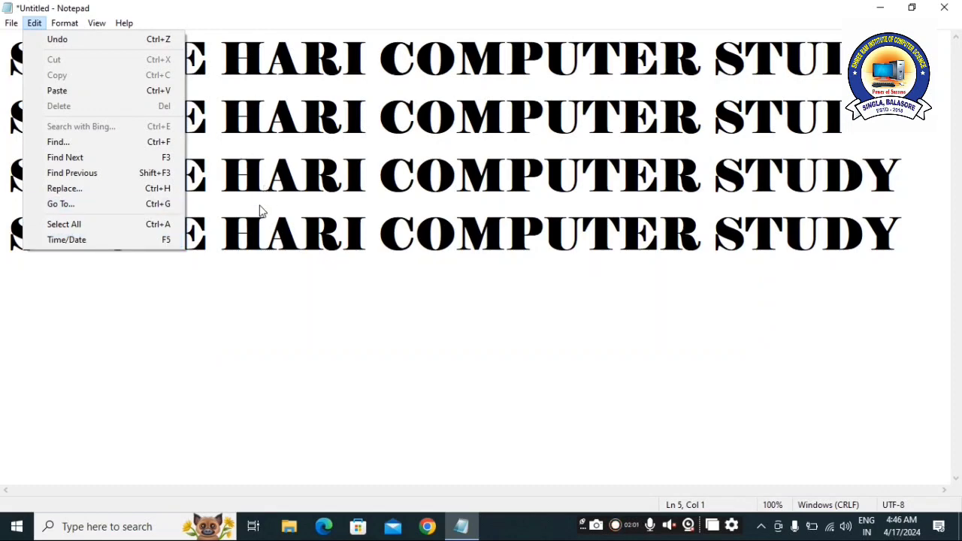
left_click(125, 242)
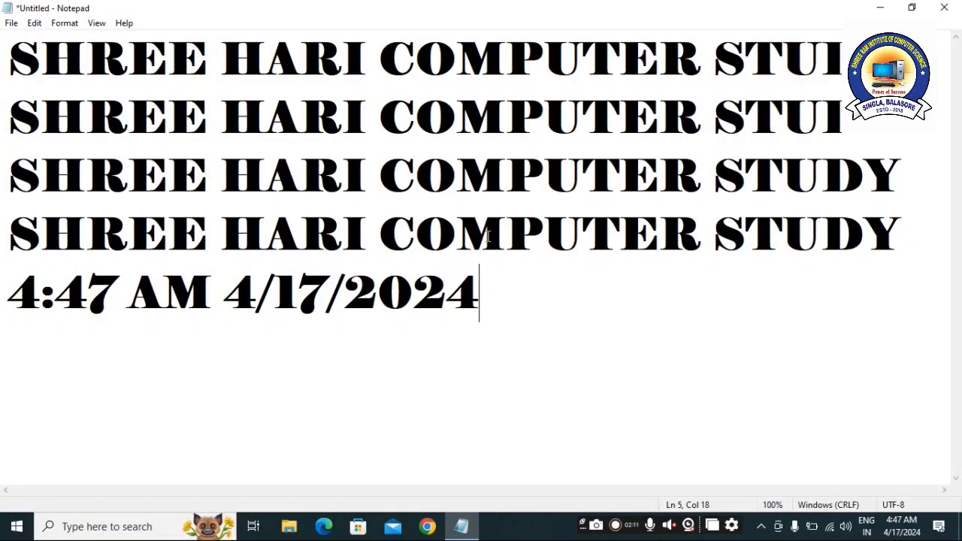
- Change the text font to Footlight MT with the Light style and size 36
left_click(34, 24)
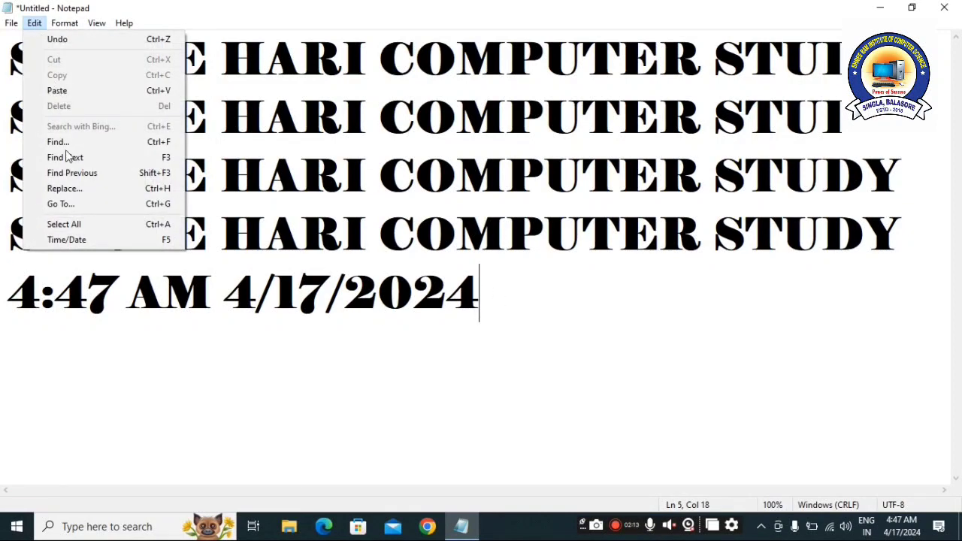
left_click(64, 24)
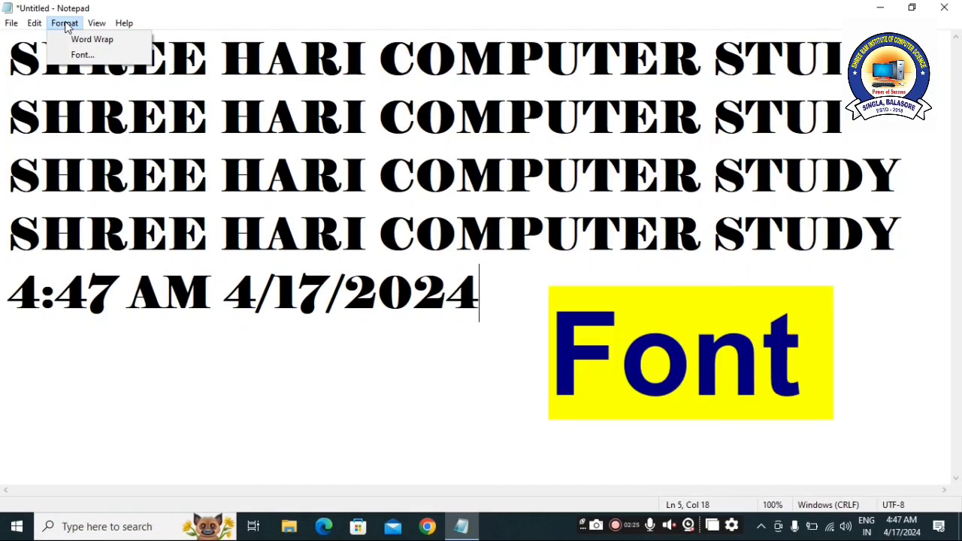
left_click(110, 60)
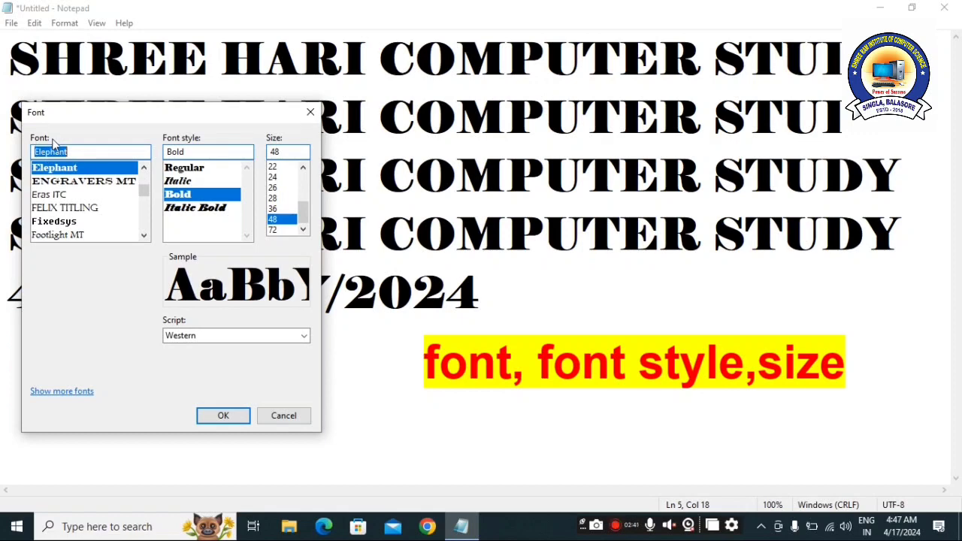
scroll(83, 207, "down", 1)
scroll(83, 211, "up", 1)
left_click(88, 210)
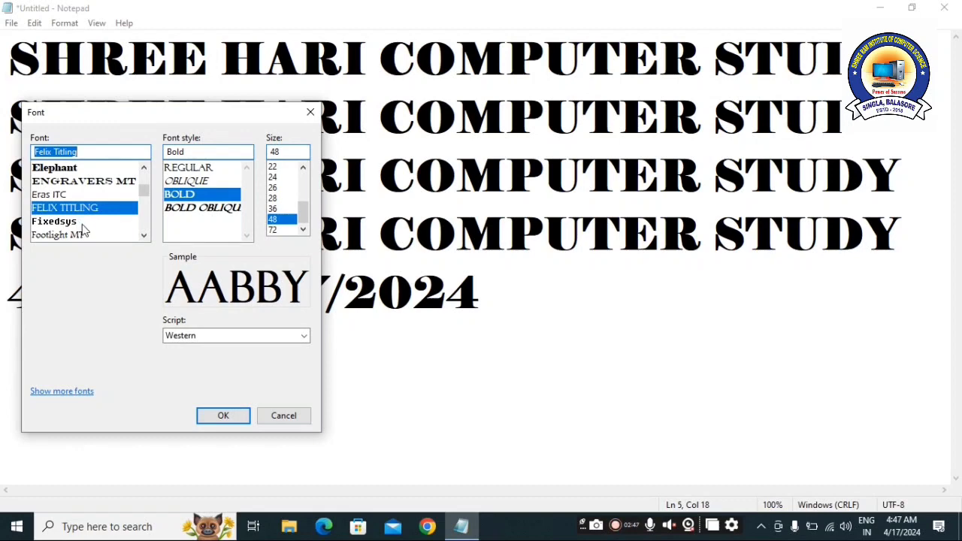
left_click(83, 226)
left_click(83, 234)
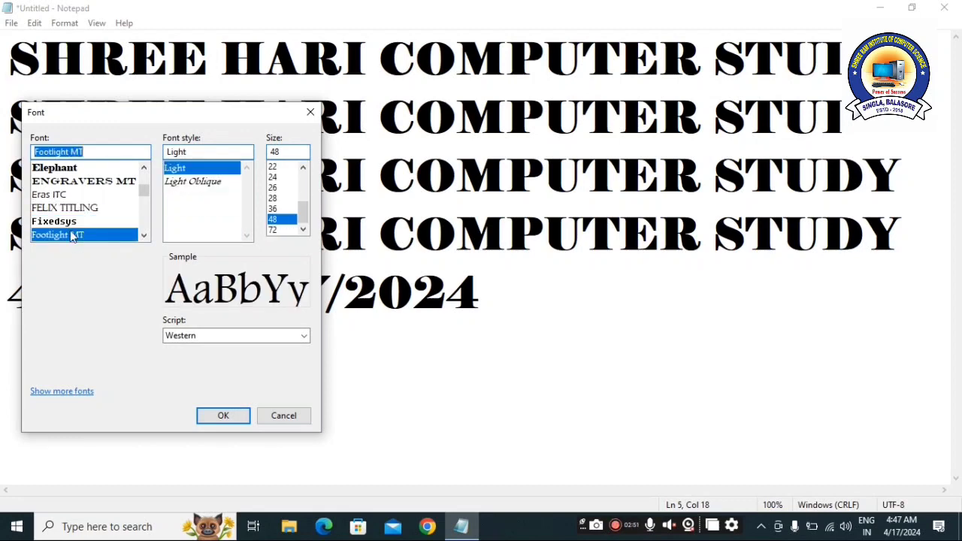
left_click(187, 170)
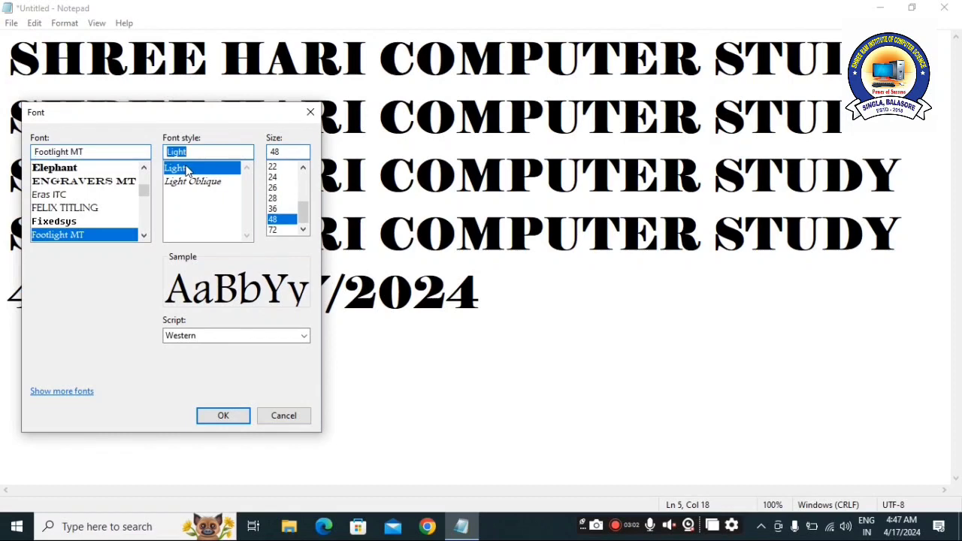
left_click(275, 208)
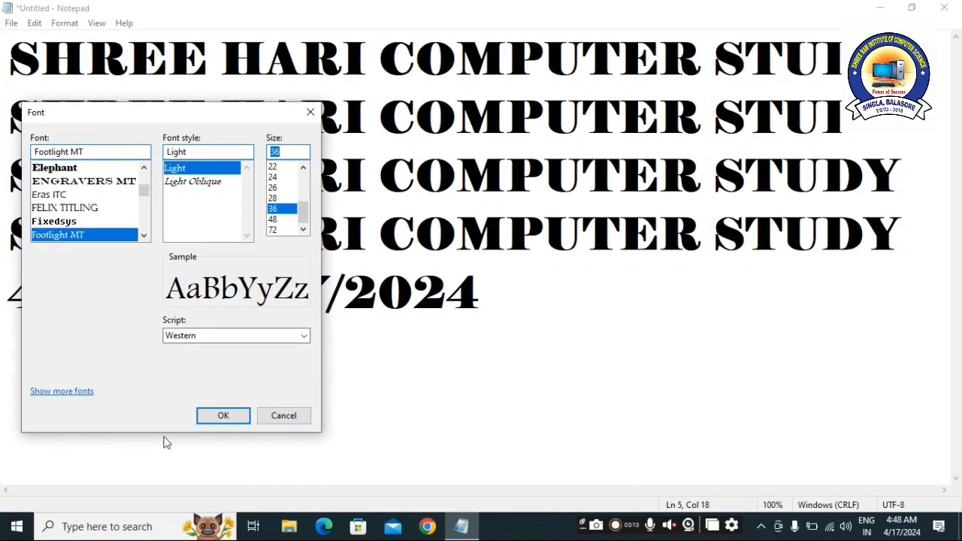
left_click(229, 417)
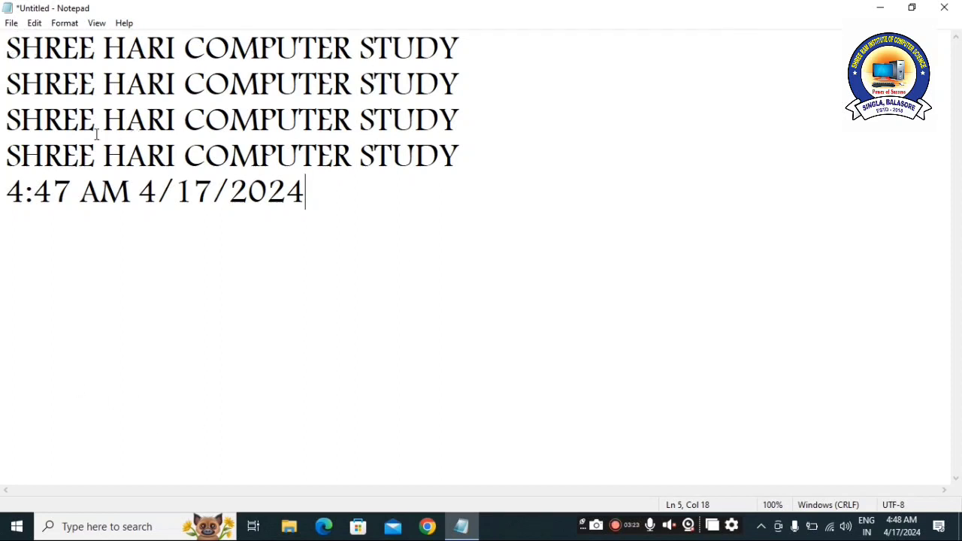
- Zoom the text in to 110% and back out to 100%
left_click(65, 23)
mouse_move(96, 30)
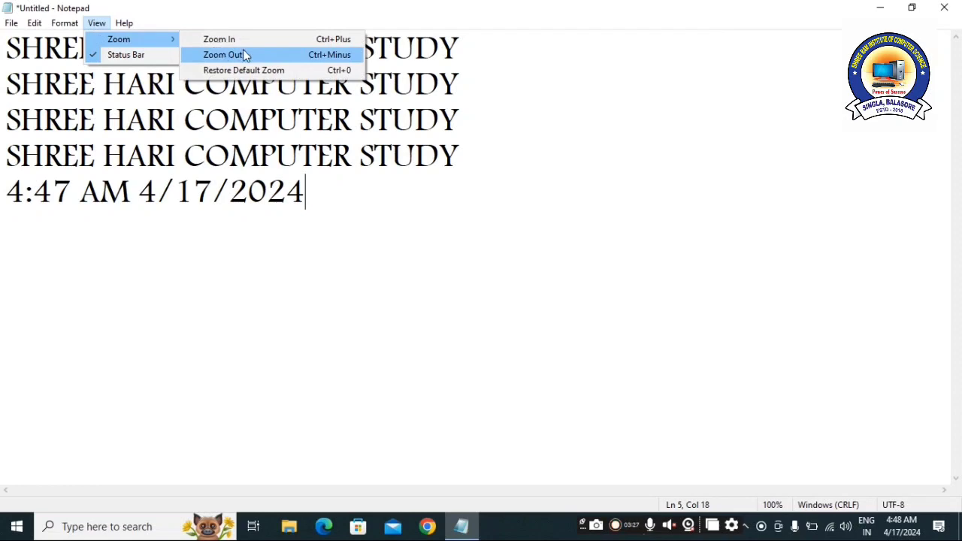
left_click(243, 42)
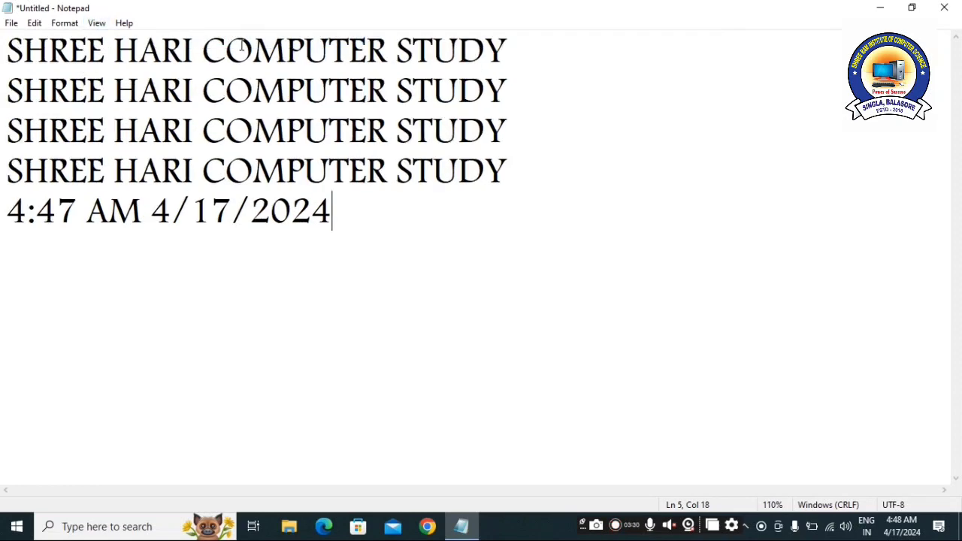
left_click(96, 24)
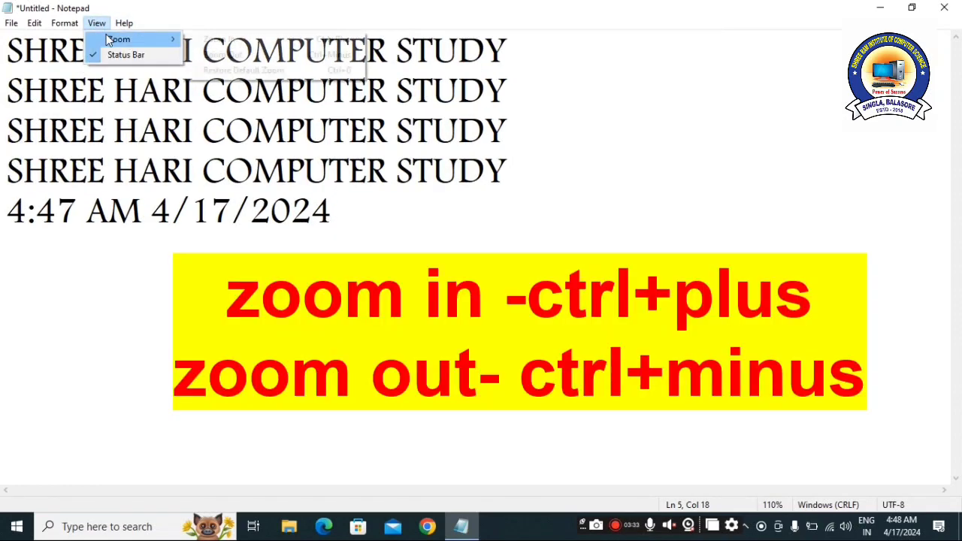
mouse_move(105, 37)
left_click(217, 57)
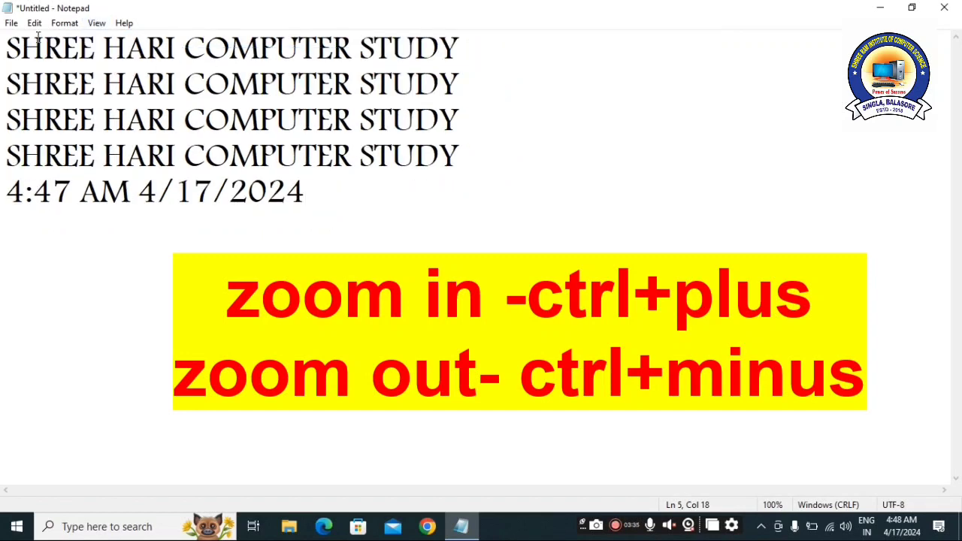
left_click(96, 27)
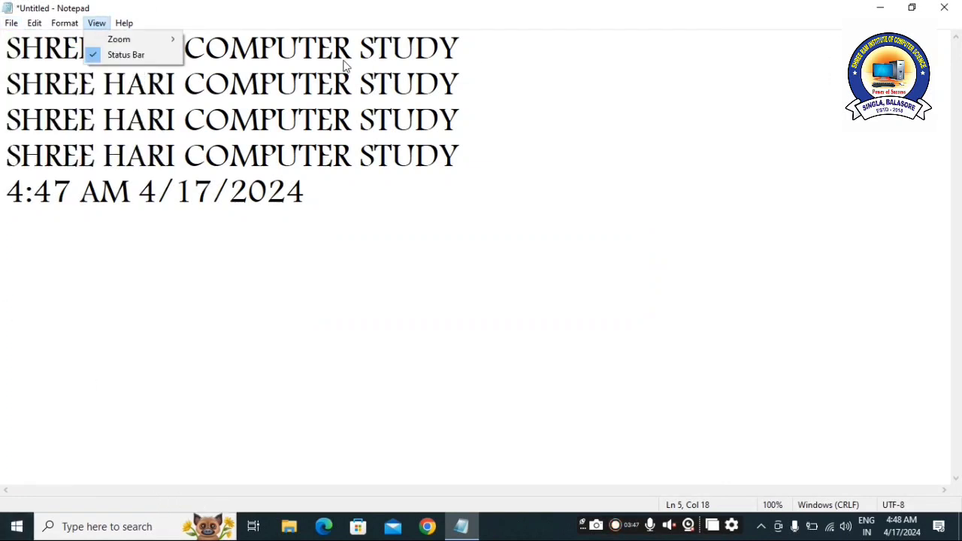
mouse_move(125, 16)
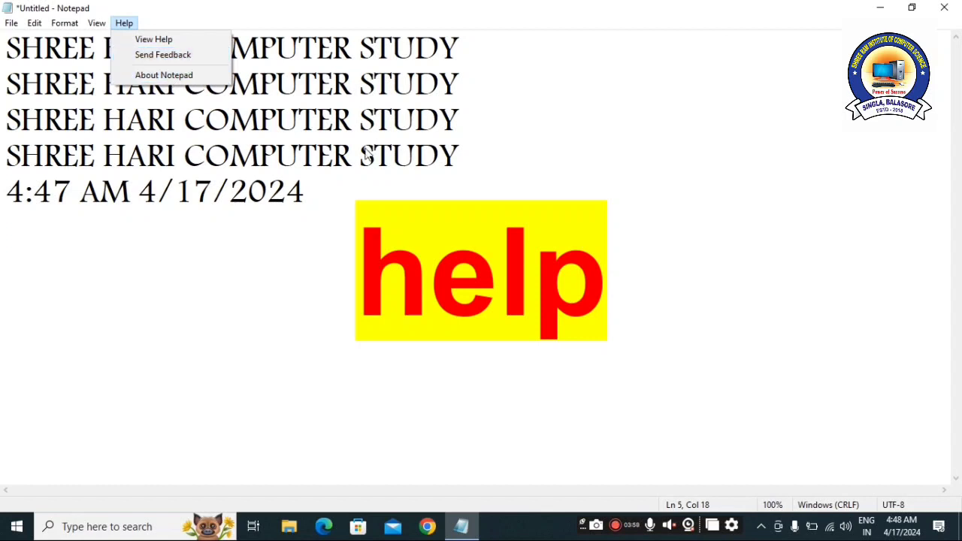
left_click(315, 218)
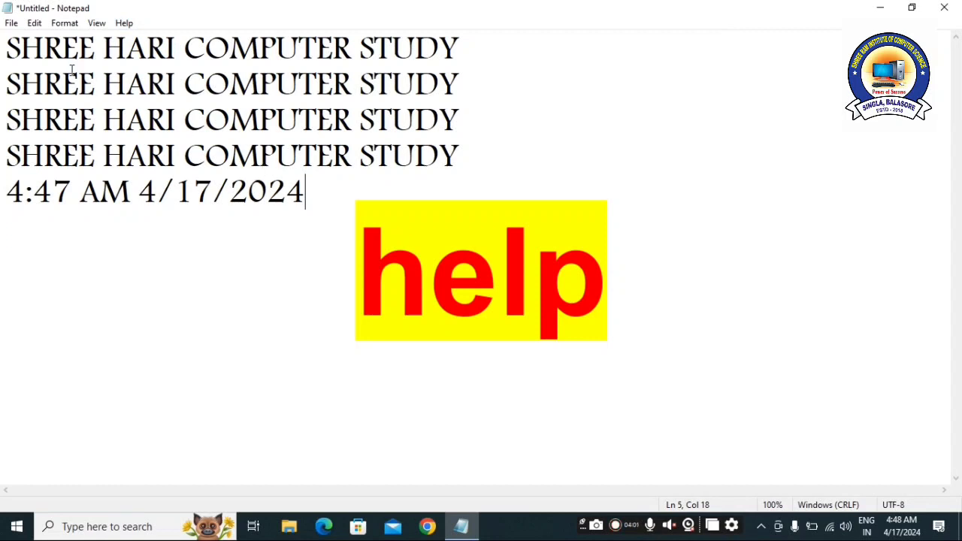